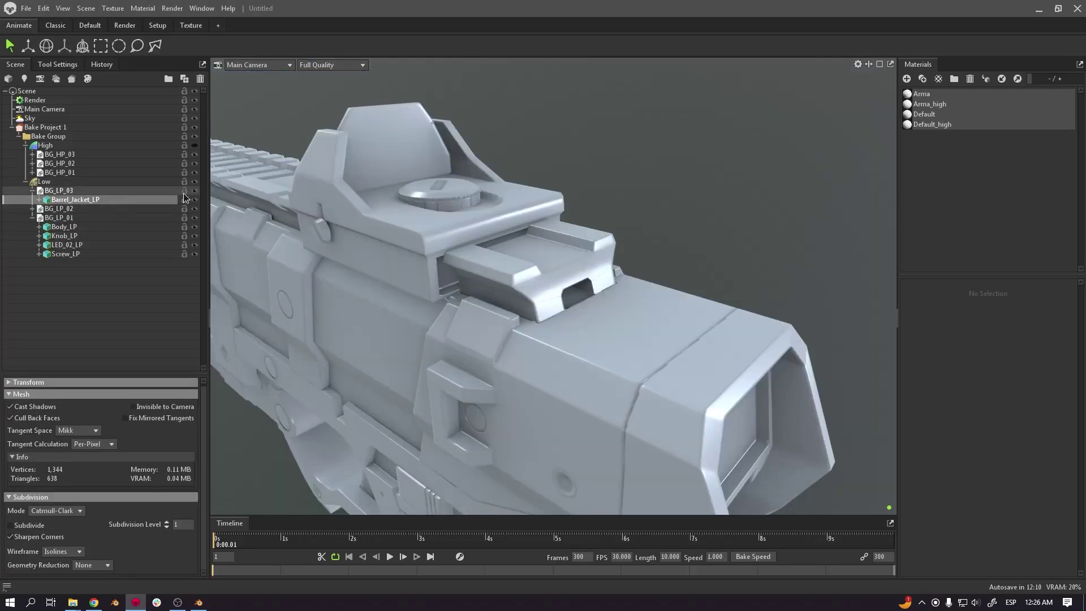
- Frame the pistol and orbit to the grip showing wavy baking artifacts along its ridges
key("f")
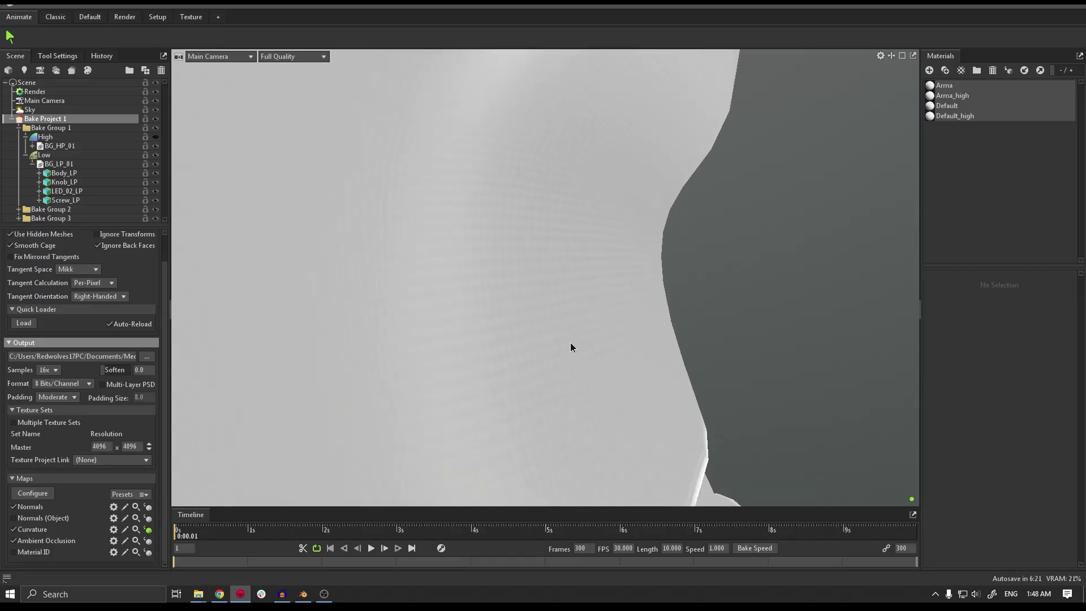
mouse_move(570, 347)
left_mouse_down()
mouse_move(523, 346)
mouse_move(582, 349)
left_mouse_up()
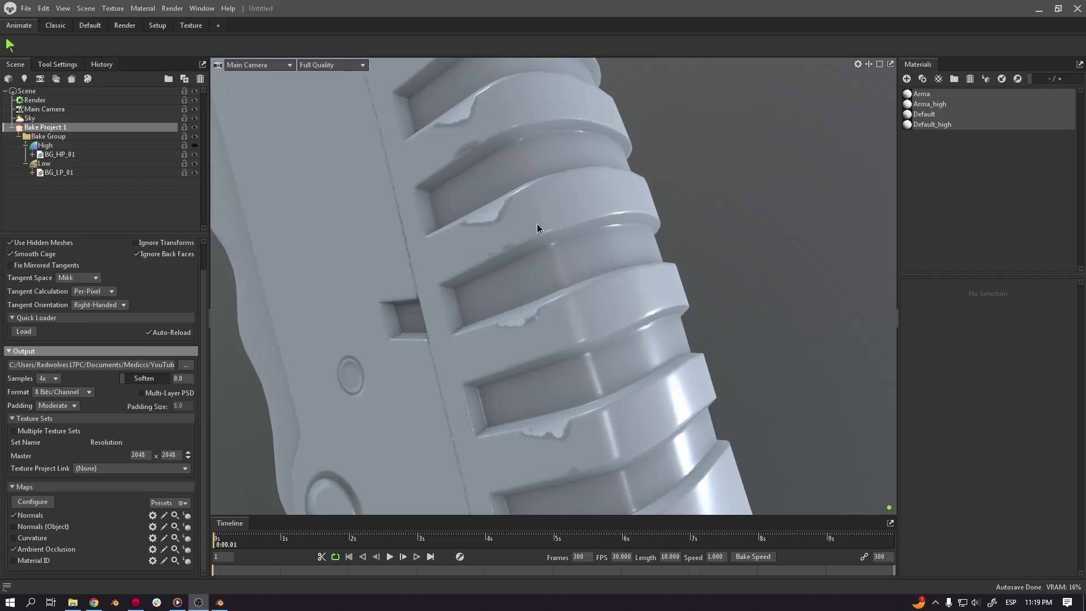
- Set the Low group's Cage Max Offset to 4.0 and preview Bake Project 1's normal map
left_click_drag(538, 226, 572, 261)
left_click(44, 163)
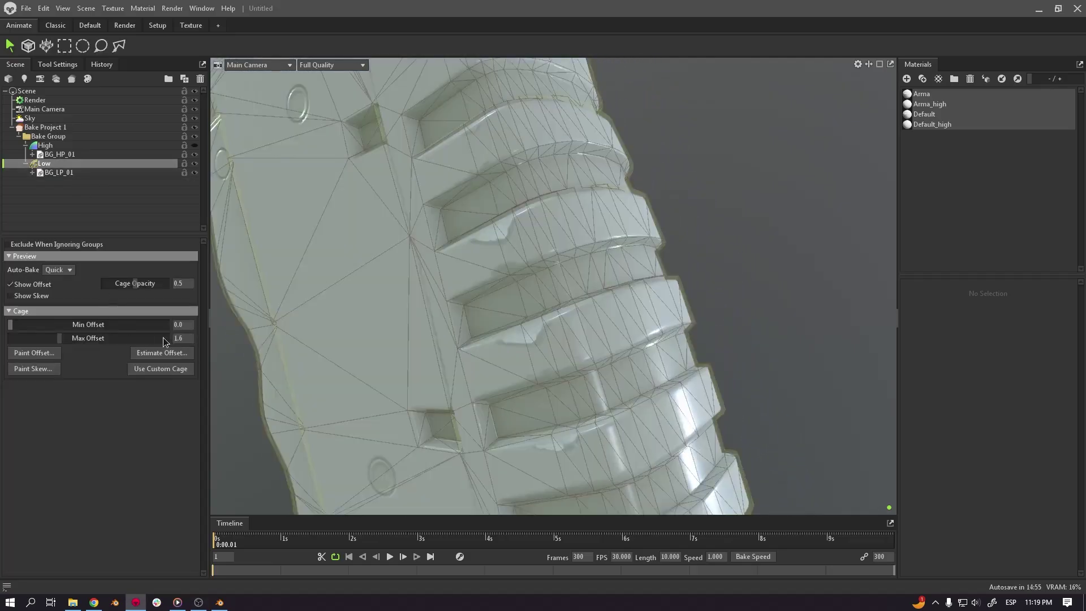
type("4")
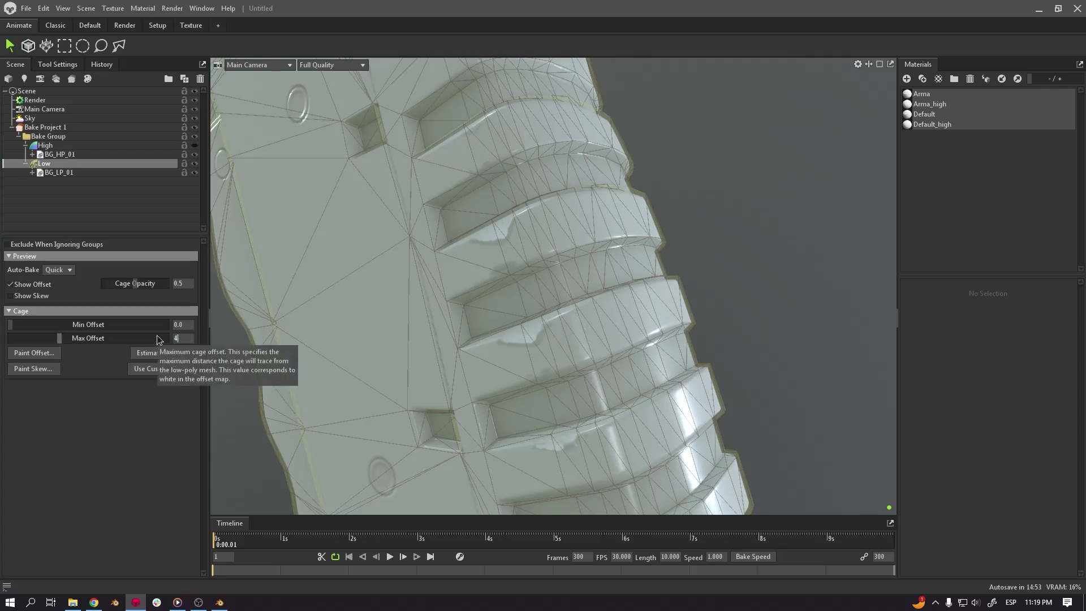
key("Return")
left_click(46, 126)
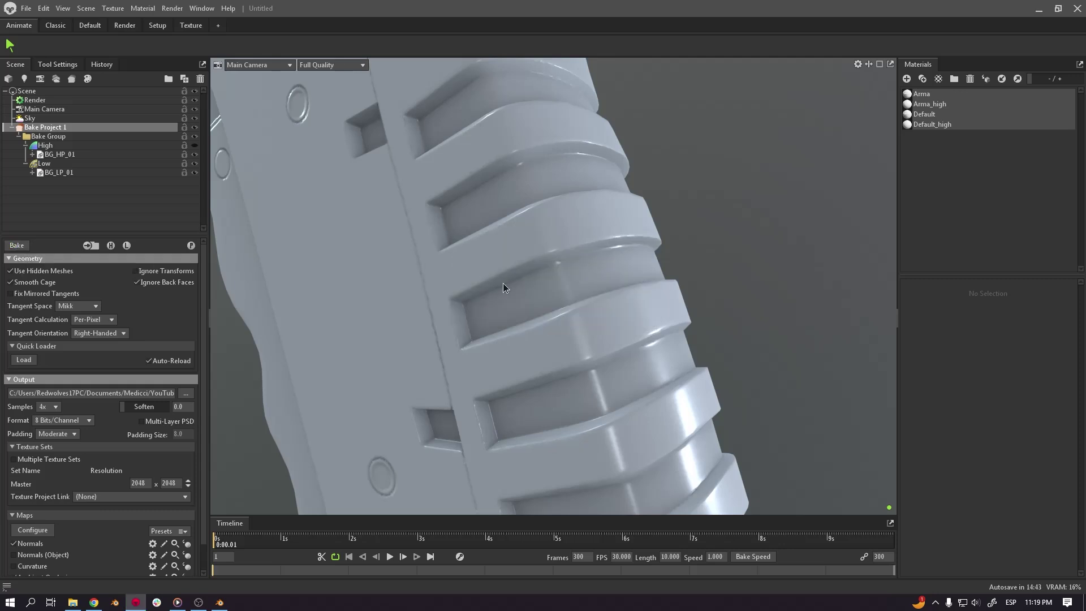
left_click(188, 546)
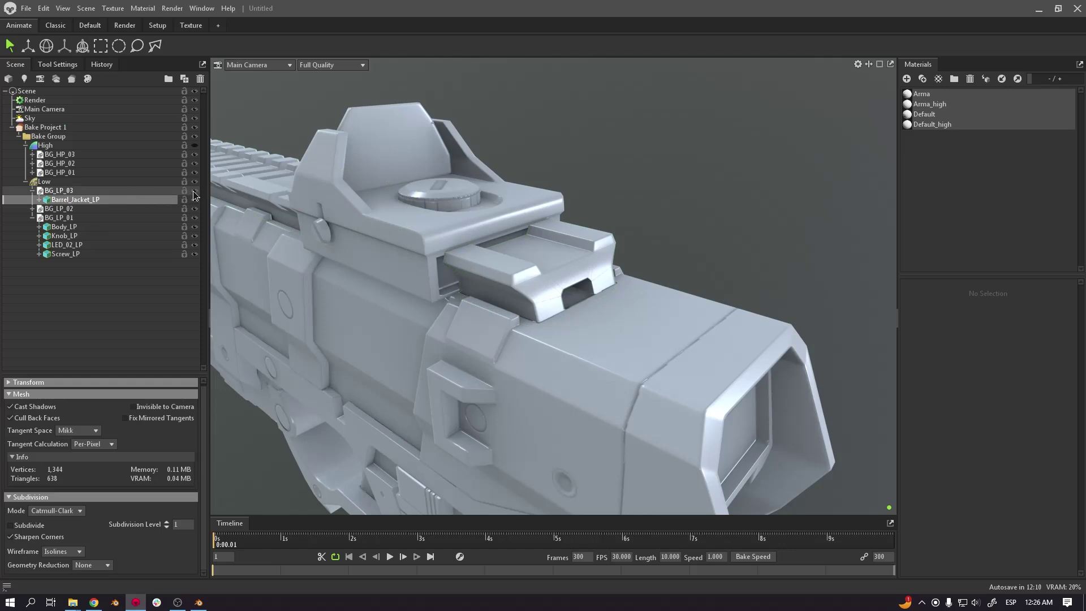
- Hide Barrel_Jacket_LP, zoom in on the slide and sight, and hide the second low-poly group
left_click(194, 191)
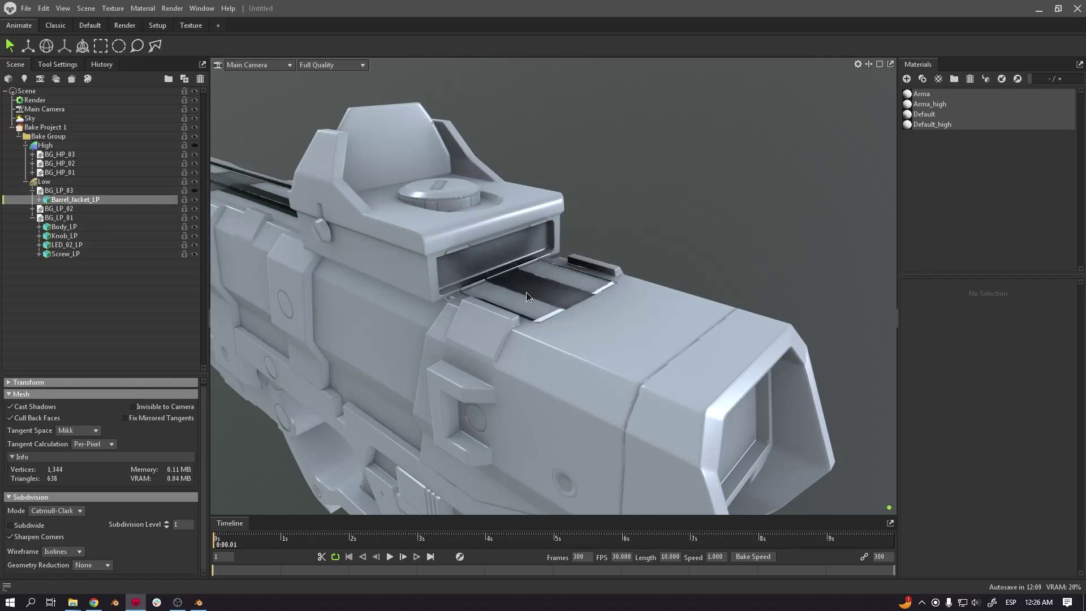
left_click_drag(520, 293, 519, 317)
left_click_drag(451, 305, 459, 282)
scroll(458, 282, "up", 3)
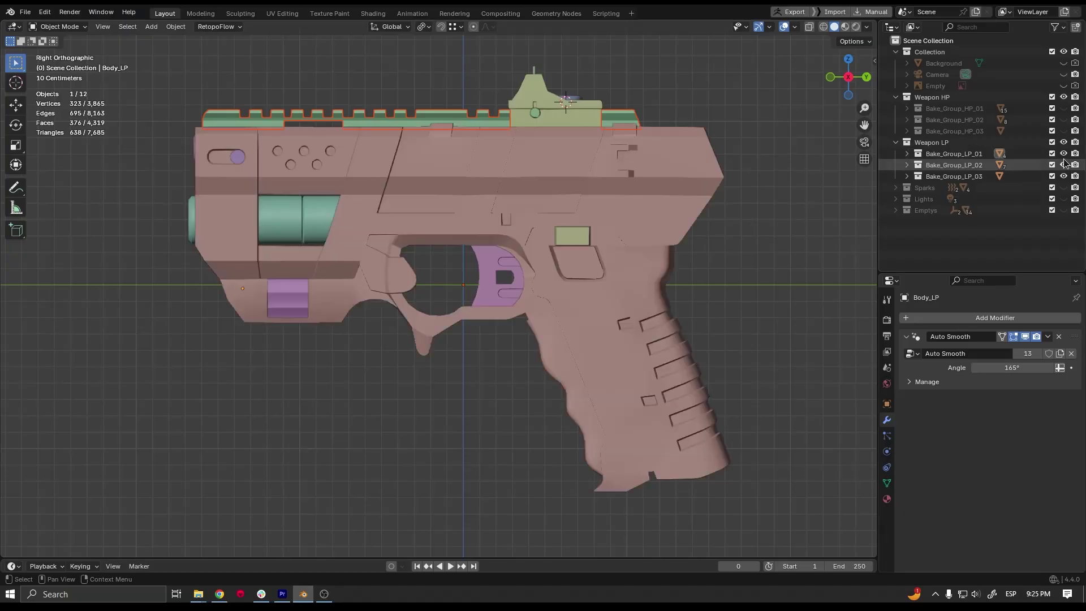
left_click(1064, 164)
- Hide the Bake_Group_LP low-poly collections to reveal the high-poly pistol
left_click(1064, 165)
left_click(1063, 176)
left_click_drag(1064, 164, 1066, 133)
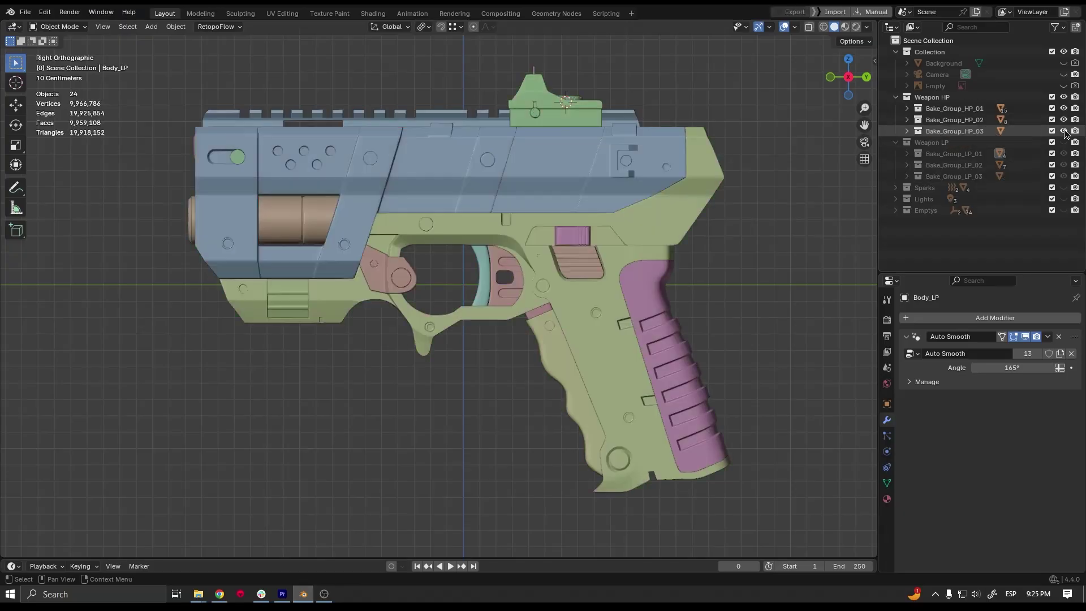
- Check each Bake_Group_HP collection individually, then select the exported low-poly FBX files in Explorer
left_click(1064, 131)
left_click(1064, 119)
left_click(1065, 120)
left_click(1064, 109)
left_click(1064, 108)
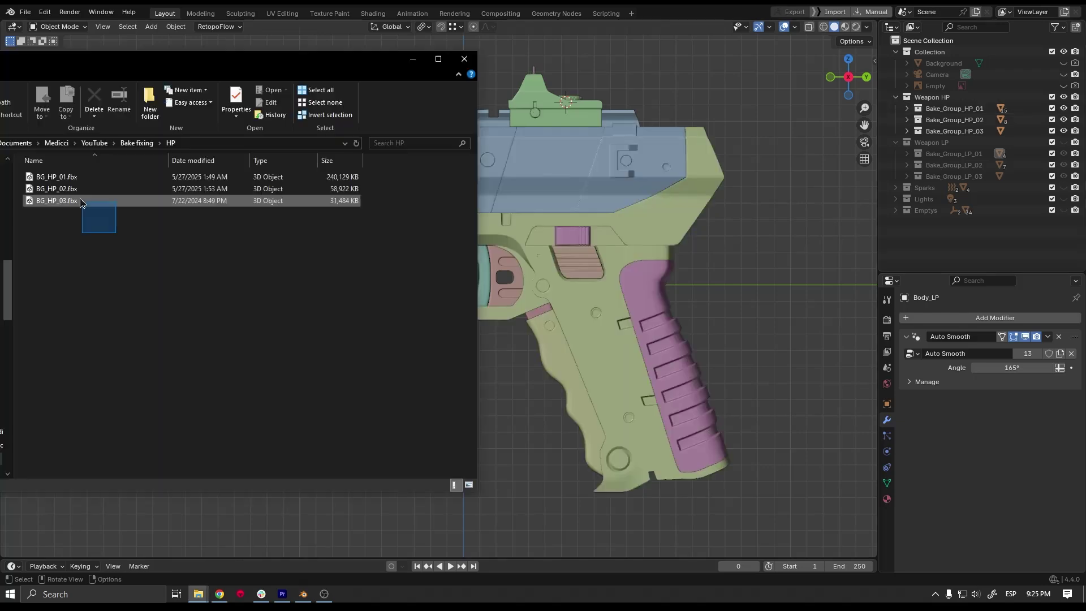
left_click_drag(88, 207, 63, 190)
left_click_drag(111, 237, 55, 176)
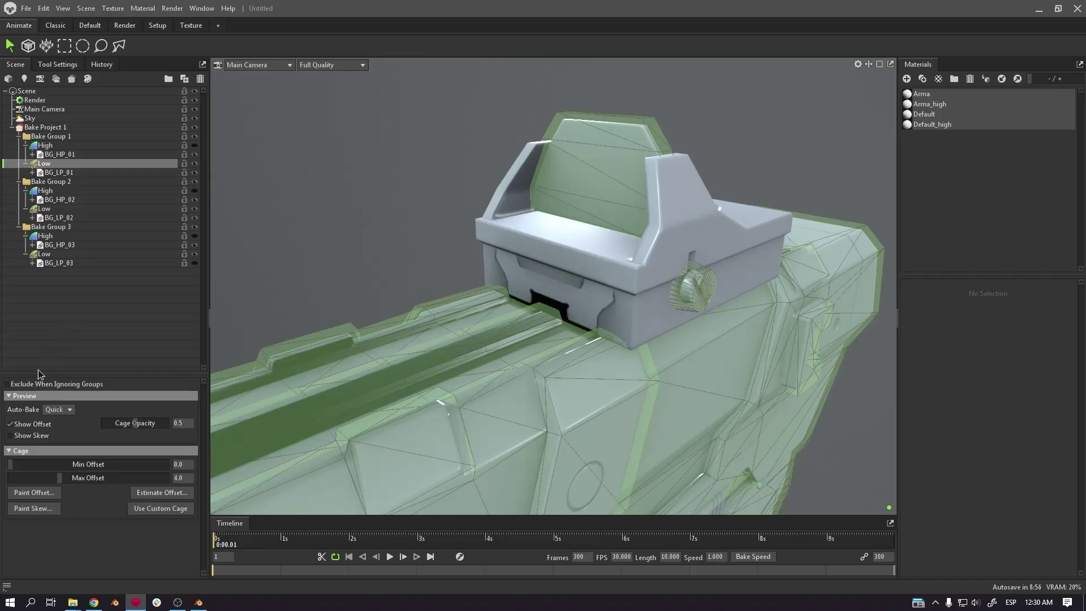
- Enable Exclude When Ignoring Groups on the first Low mesh and review bake groups 2 and 3's cages
left_click(7, 385)
left_click(50, 210)
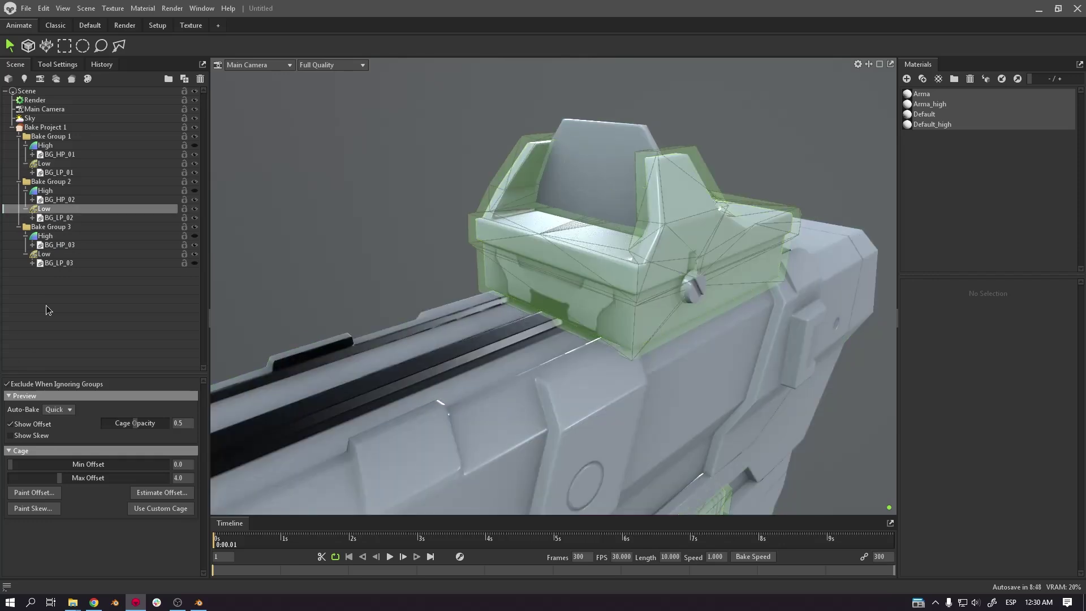
left_click(48, 255)
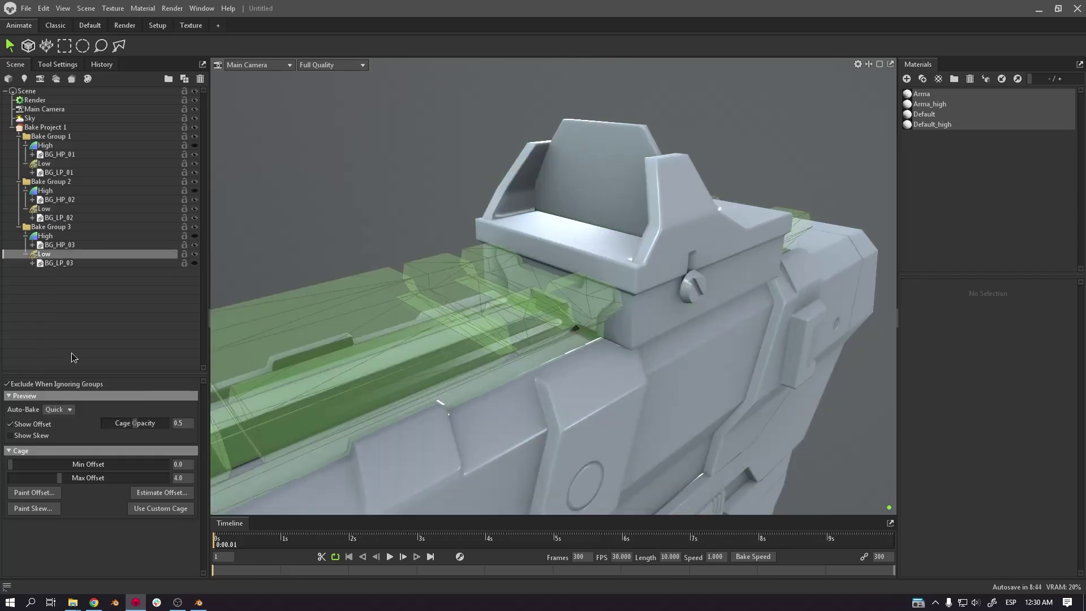
- Return to Bake Project 1's settings and view the pistol from the side
left_click(46, 127)
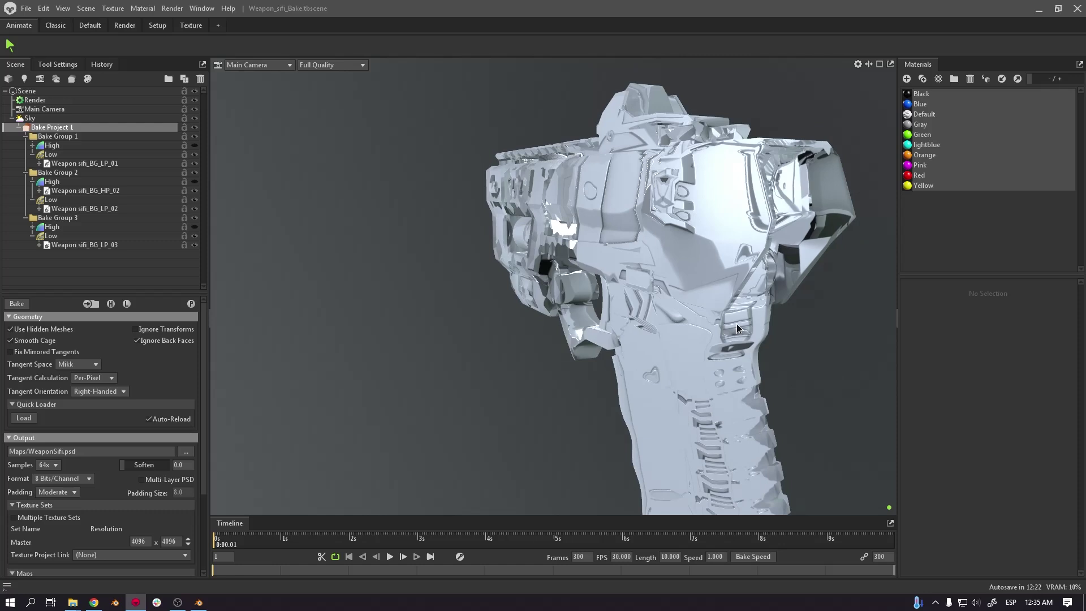
mouse_move(737, 328)
left_mouse_down()
mouse_move(766, 336)
mouse_move(667, 287)
mouse_move(730, 311)
mouse_move(730, 337)
left_mouse_up()
left_click(204, 603)
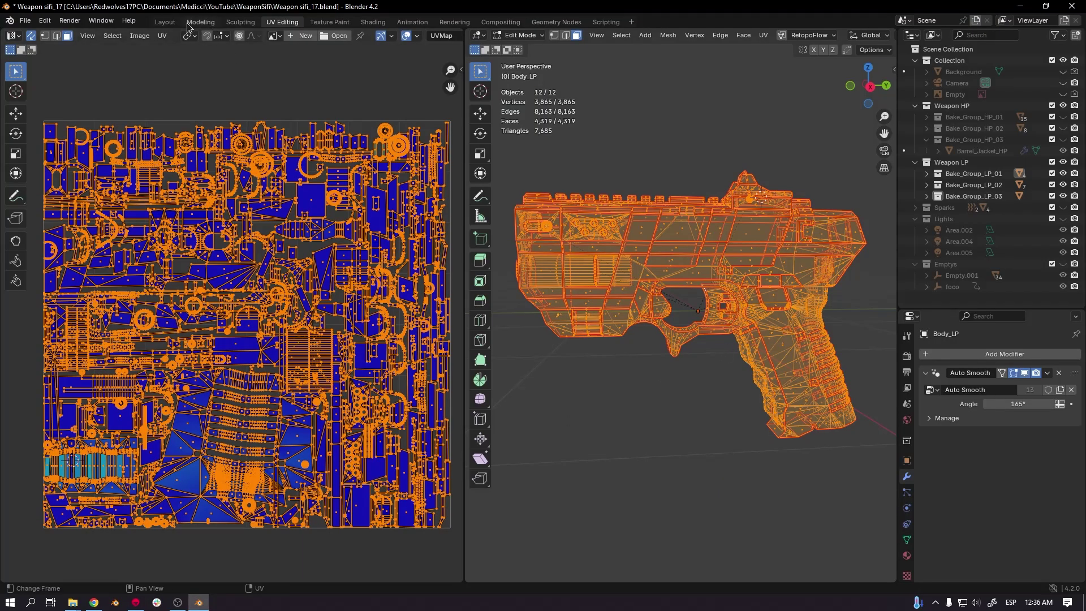
- Pack all low-poly UV islands, leave Edit mode, deselect everything, and view the result in Marmoset
left_click(162, 35)
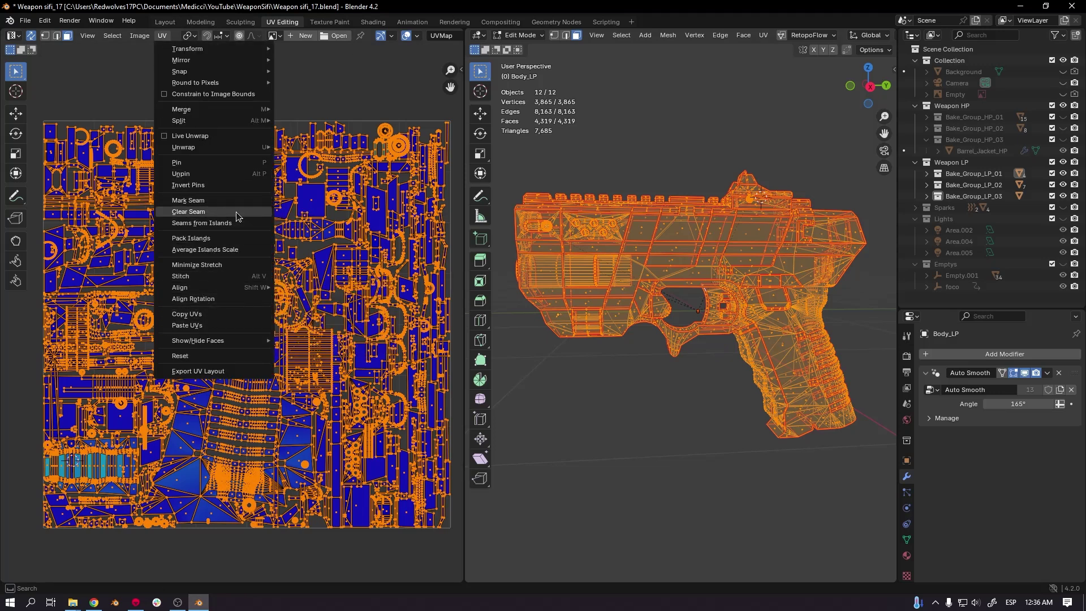
left_click(233, 240)
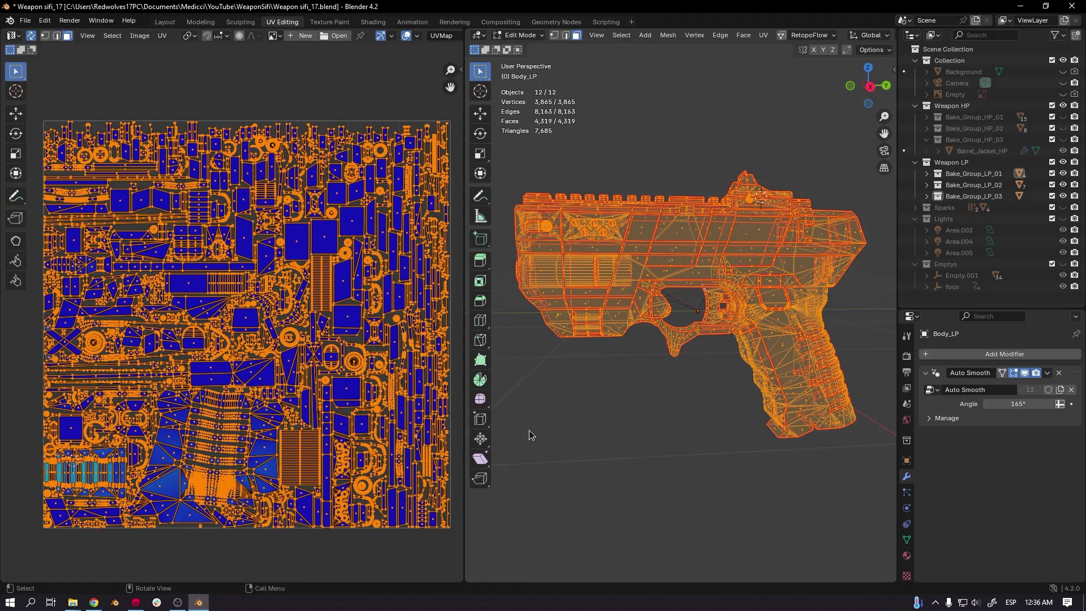
key("Tab")
key("Tab")
key("alt+a")
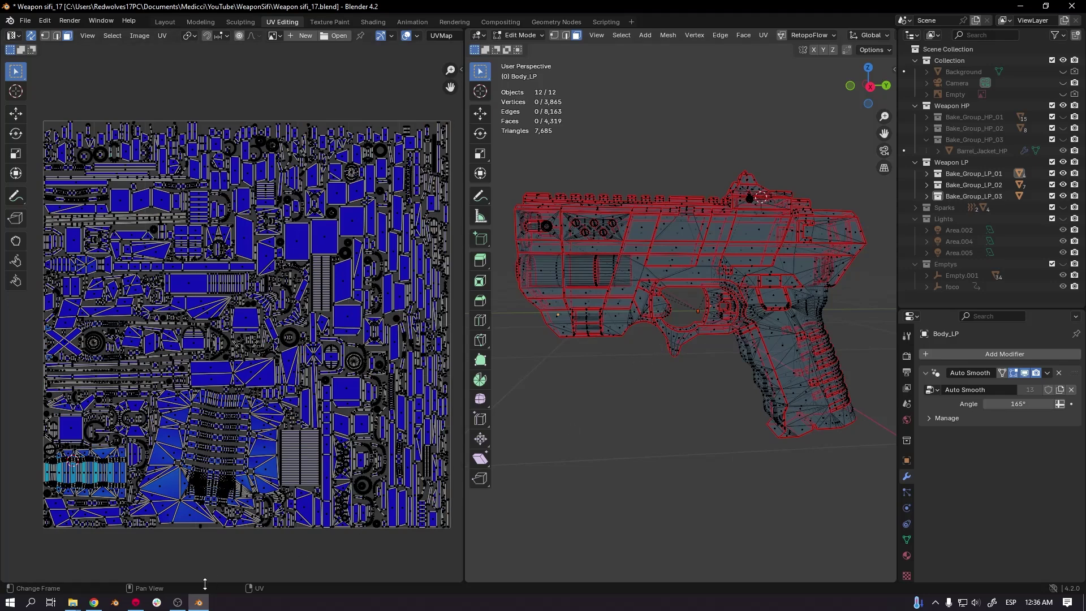
left_click(136, 603)
left_click_drag(621, 358, 470, 353)
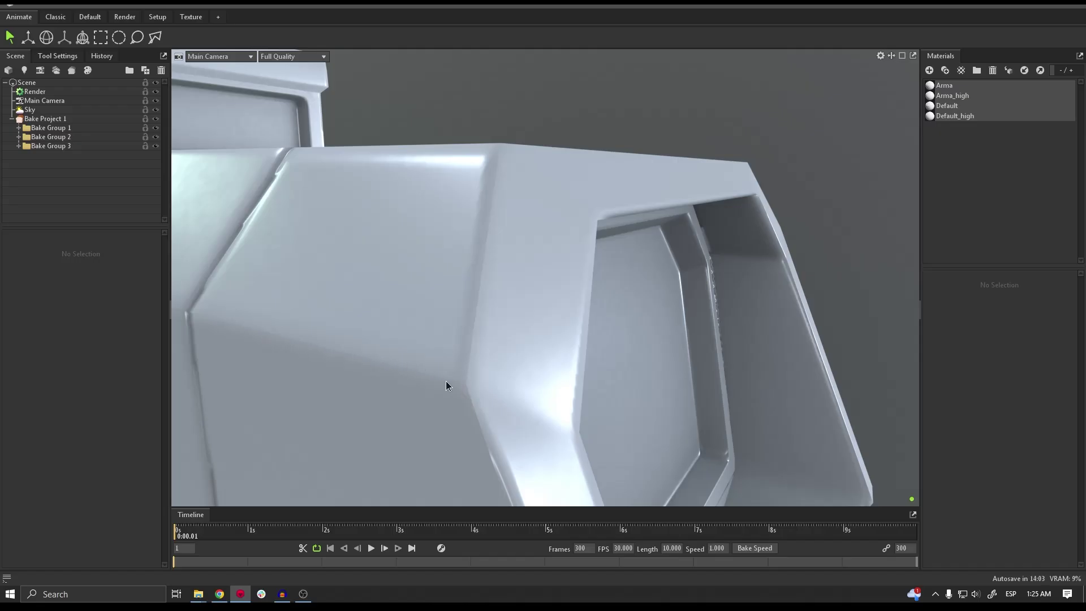
- Select Body_LP, show Bake Project 1's settings, and zoom onto the body's rounded edge
left_click(504, 185)
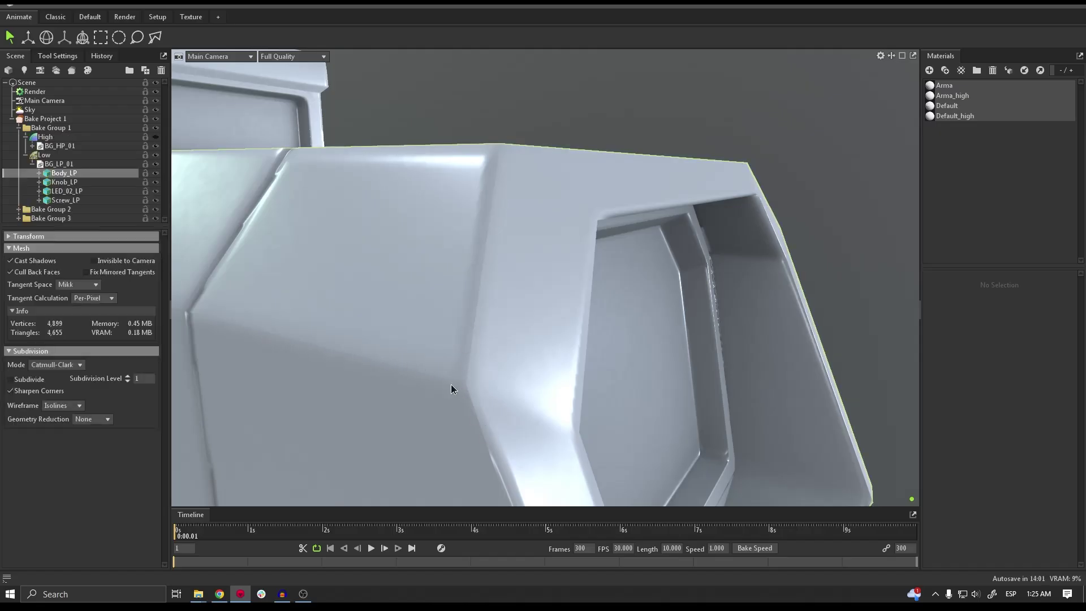
left_click(72, 120)
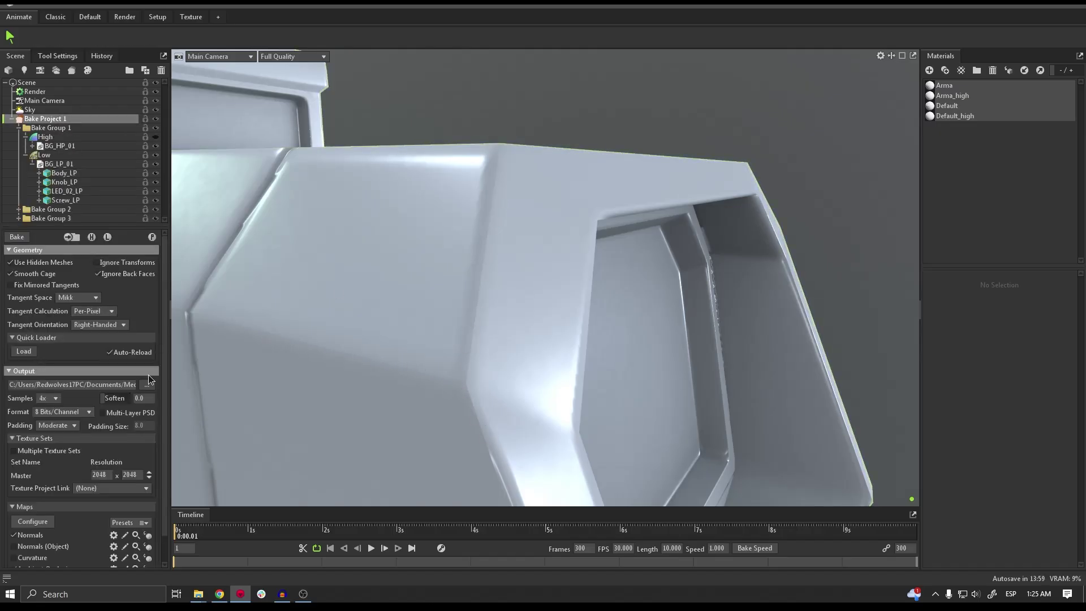
scroll(146, 408, "down", 2)
scroll(508, 257, "up", 5)
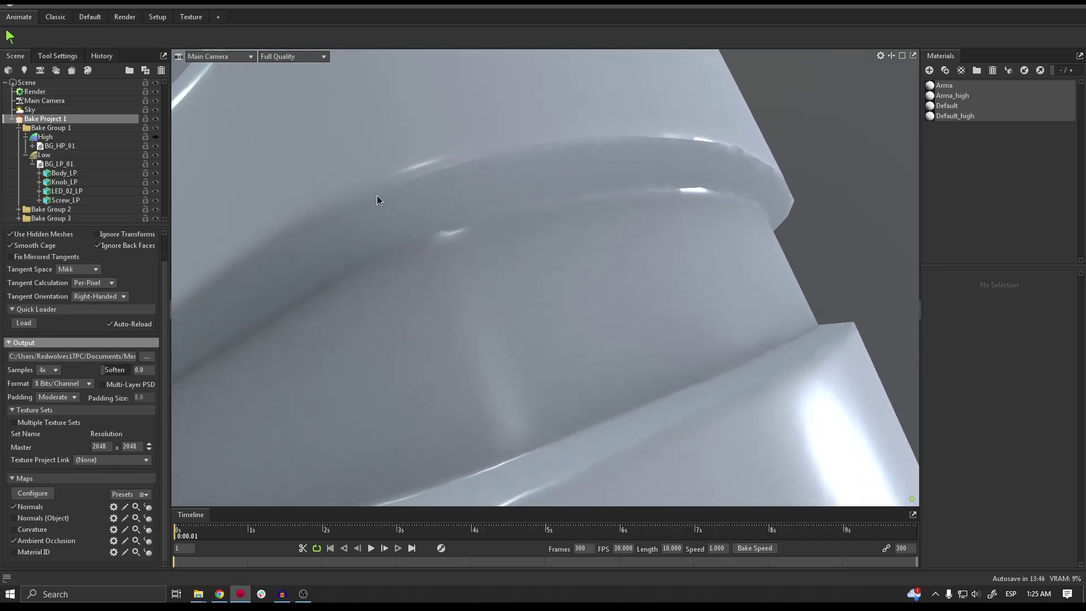
scroll(531, 146, "down", 6)
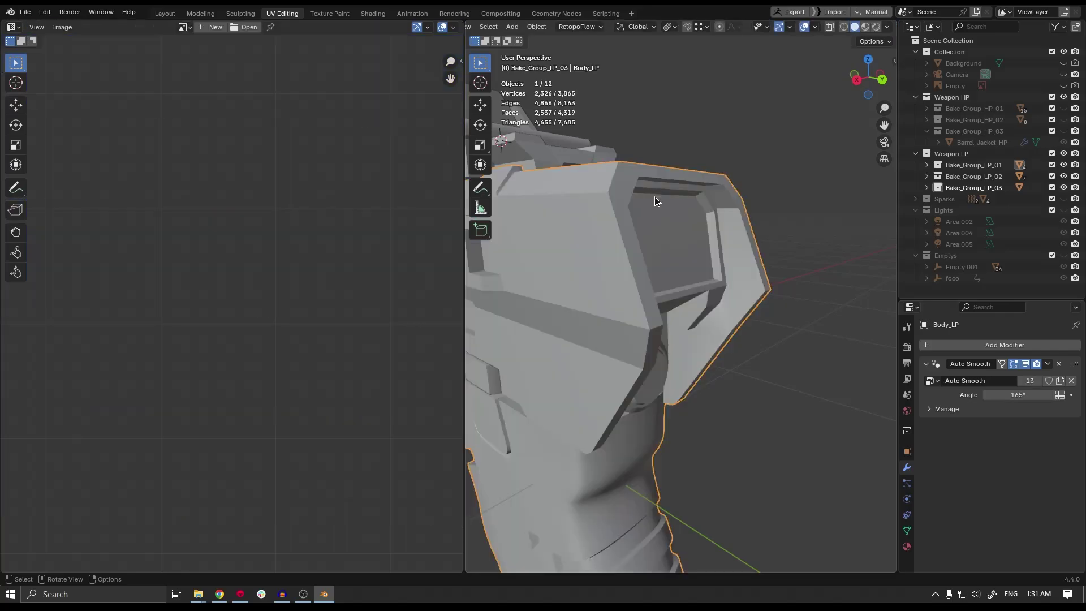
- Enter Edit mode on Body_LP to examine its mesh and UVs
middle_click_drag(655, 202, 761, 232)
key("Tab")
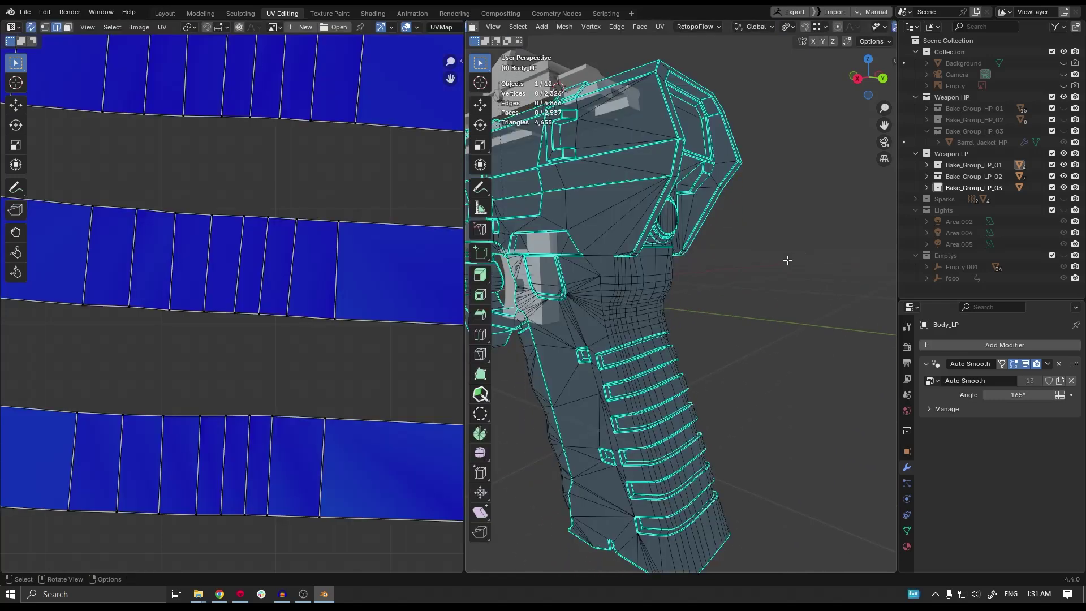
key("Tab")
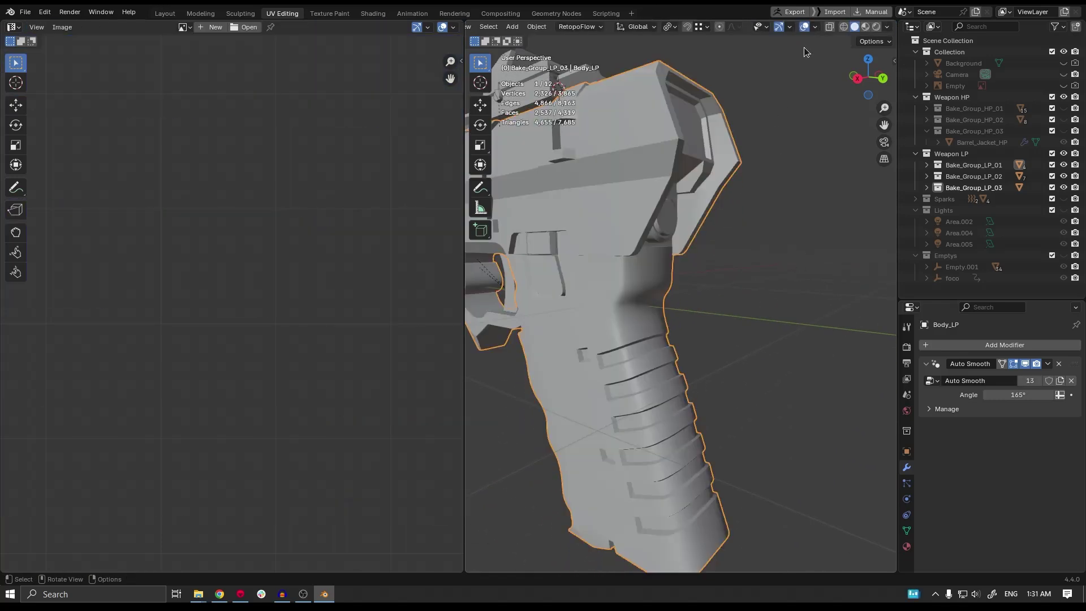
key("Tab")
key("Tab")
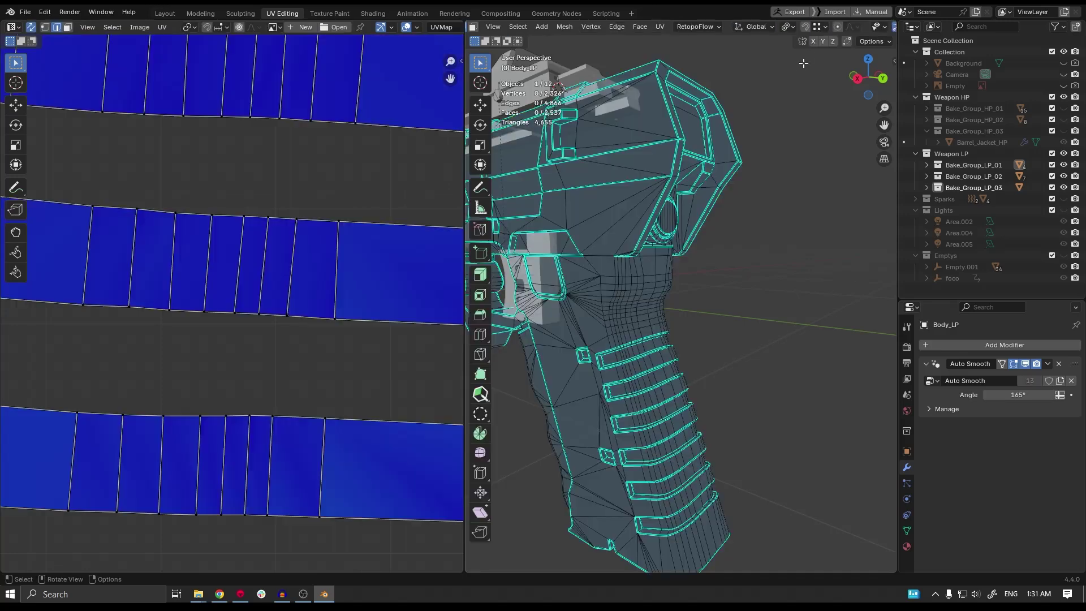
key("Tab")
scroll(836, 31, "down", 5)
- Show UV seams instead of sharp edges in the overlays, then return to Object Mode
left_click(816, 28)
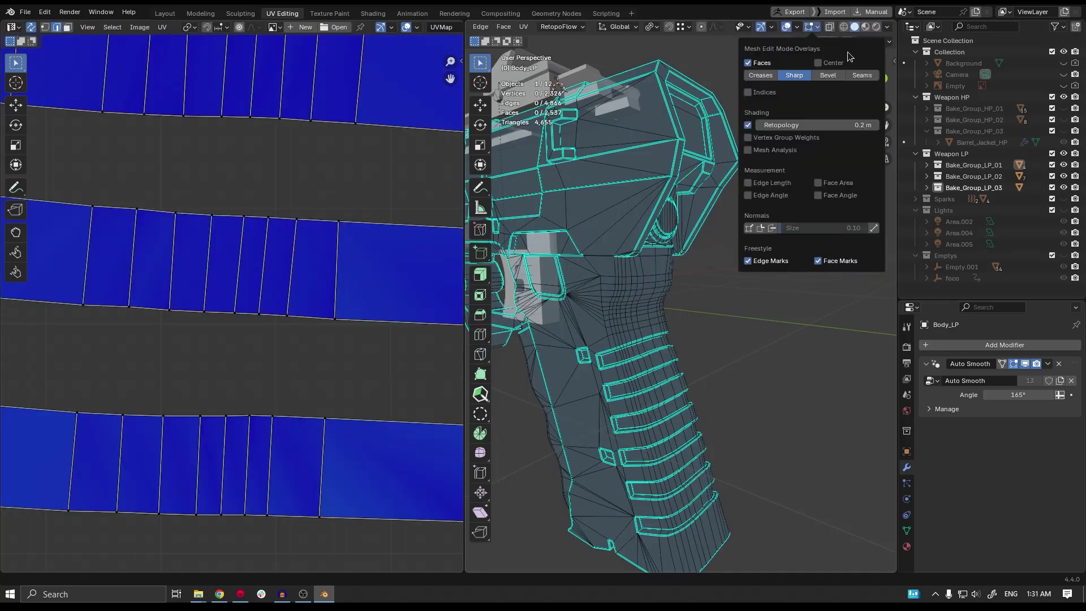
left_click(862, 75)
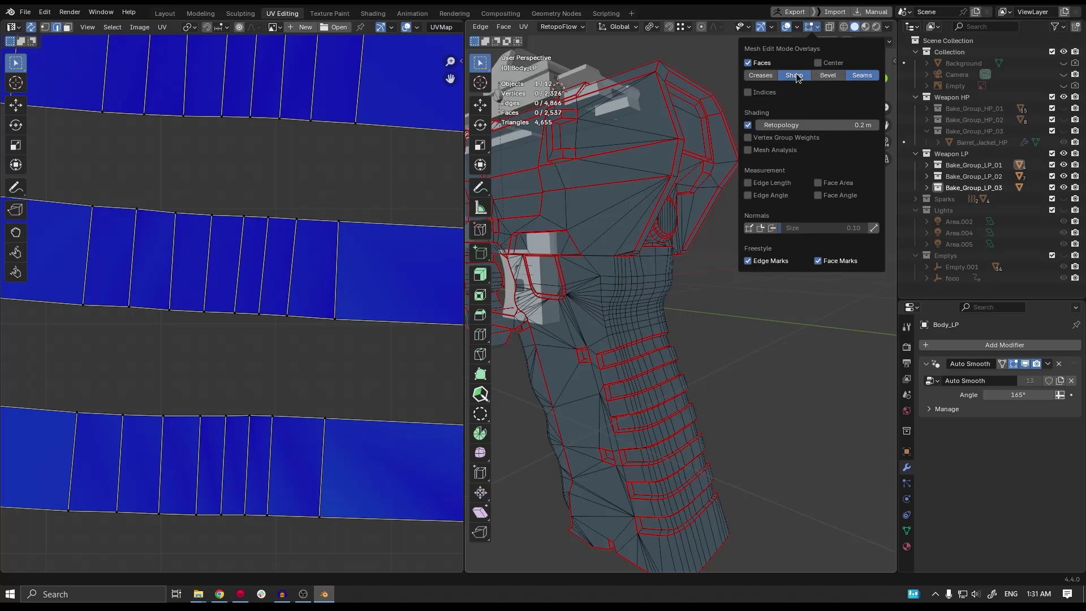
left_click(866, 75)
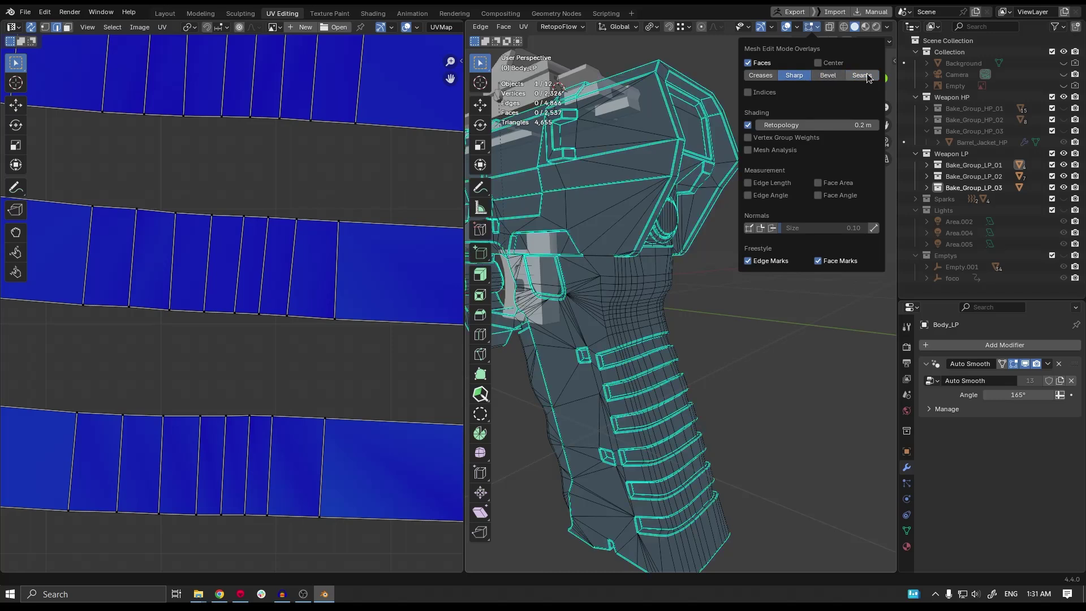
left_click(868, 77)
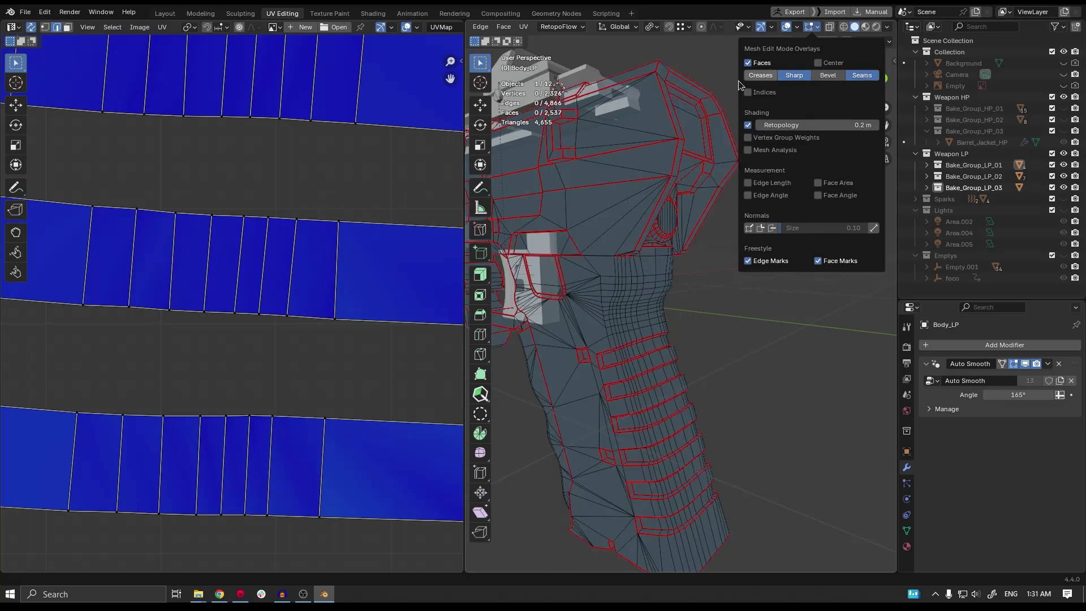
key("Tab")
middle_click_drag(714, 196, 773, 229)
scroll(700, 216, "up", 4)
scroll(785, 233, "down", 5)
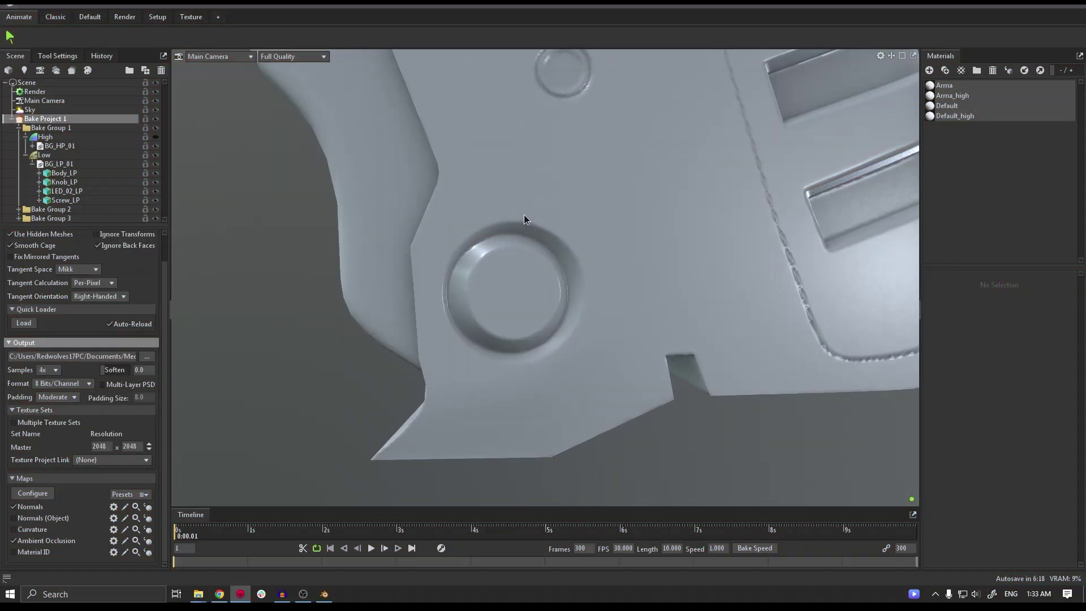
- Select Body_LP's Low group and start Paint Skew with the Painter window moved aside
left_click(526, 219)
left_click(45, 155)
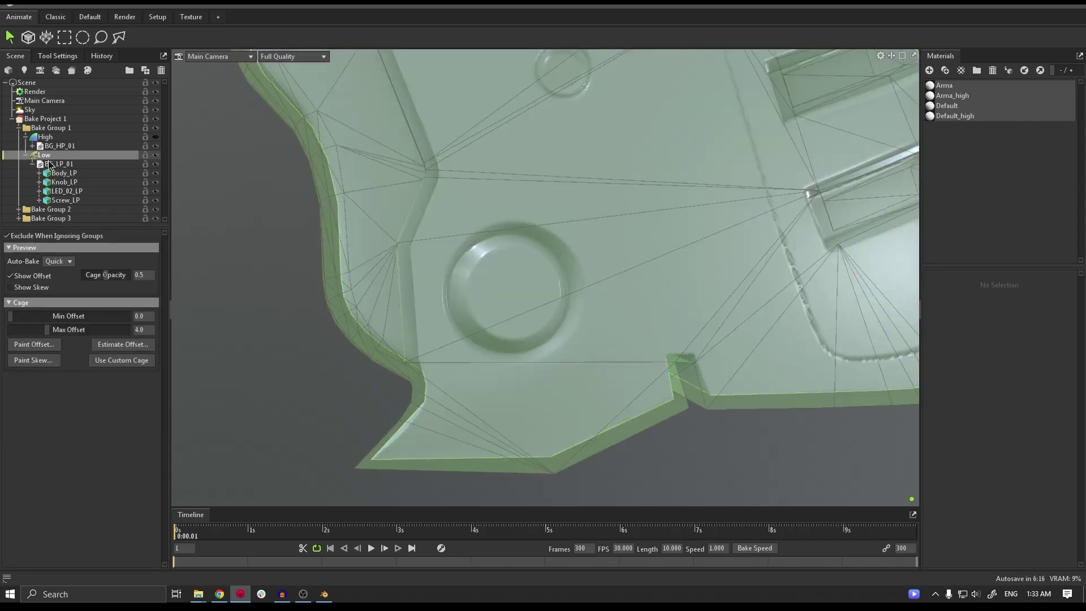
left_click(47, 362)
left_click_drag(514, 124, 832, 113)
- Paint cage skew around the large knob ring and the small upper ring
mouse_move(528, 265)
left_mouse_down()
mouse_move(517, 317)
mouse_move(570, 297)
mouse_move(554, 237)
mouse_move(515, 228)
mouse_move(484, 240)
mouse_move(461, 279)
mouse_move(475, 336)
mouse_move(513, 354)
mouse_move(563, 338)
mouse_move(587, 292)
mouse_move(564, 221)
mouse_move(544, 252)
mouse_move(513, 238)
mouse_move(484, 242)
mouse_move(457, 281)
mouse_move(488, 353)
mouse_move(549, 358)
mouse_move(589, 329)
mouse_move(601, 234)
left_mouse_up()
middle_click_drag(602, 235, 516, 344)
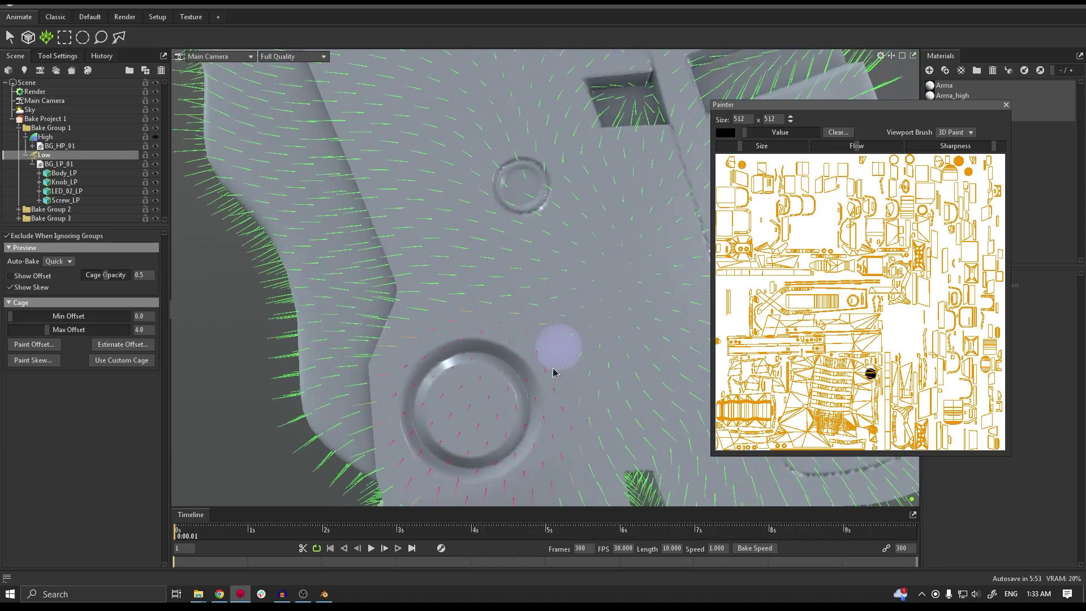
mouse_move(482, 215)
left_mouse_down()
mouse_move(475, 192)
mouse_move(530, 242)
mouse_move(505, 183)
mouse_move(469, 156)
mouse_move(532, 210)
mouse_move(505, 248)
mouse_move(521, 206)
left_mouse_up()
middle_click_drag(558, 354, 572, 224)
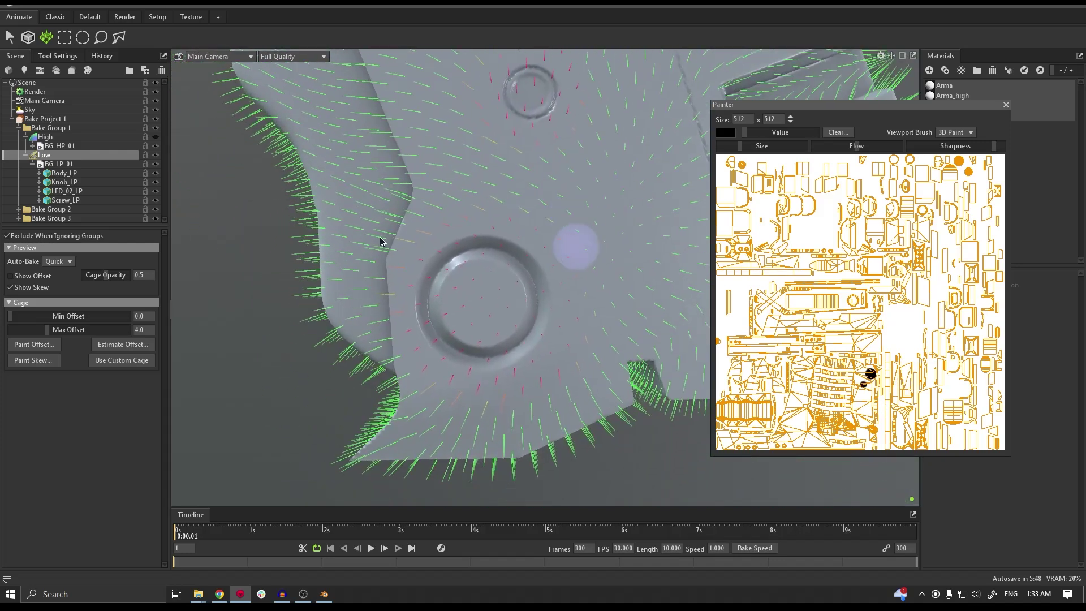
- Preview Bake Project 1's normal map on the grip bands, then view the band edge-on in Blender
left_click(60, 120)
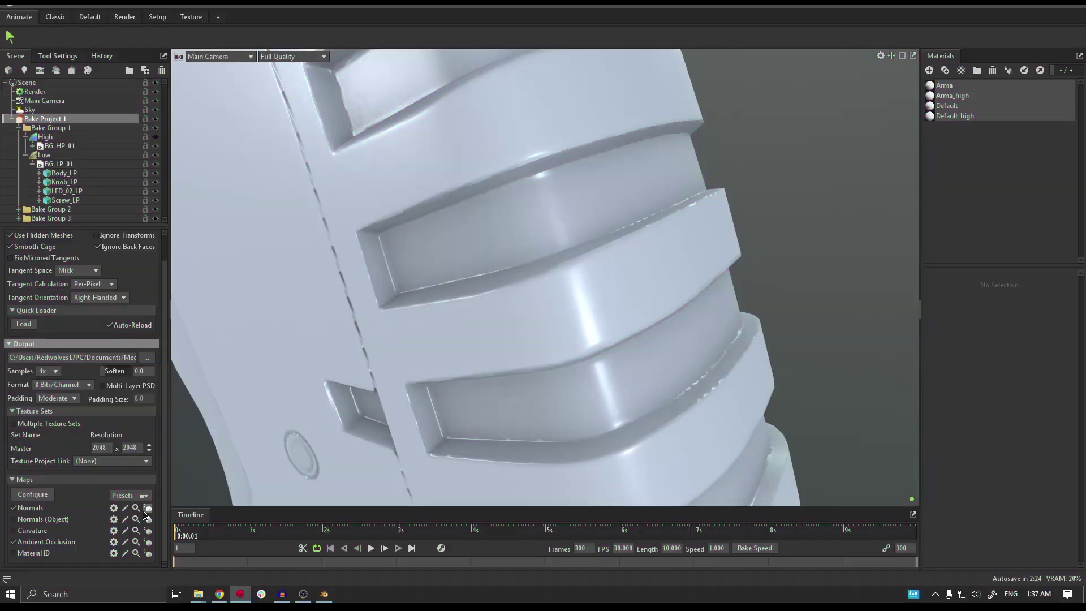
left_click(147, 508)
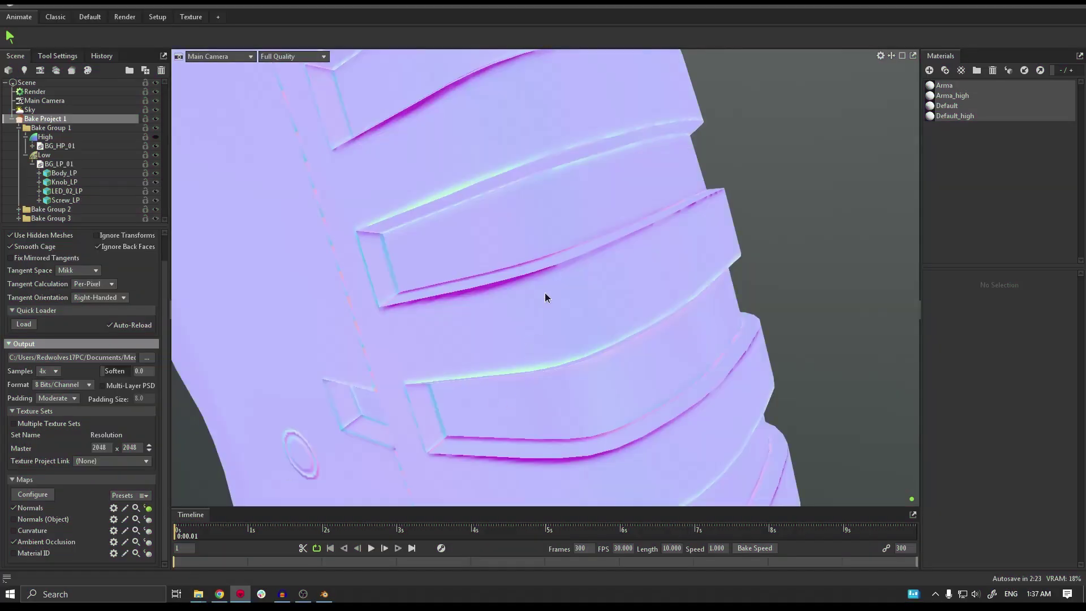
left_click_drag(545, 292, 536, 342)
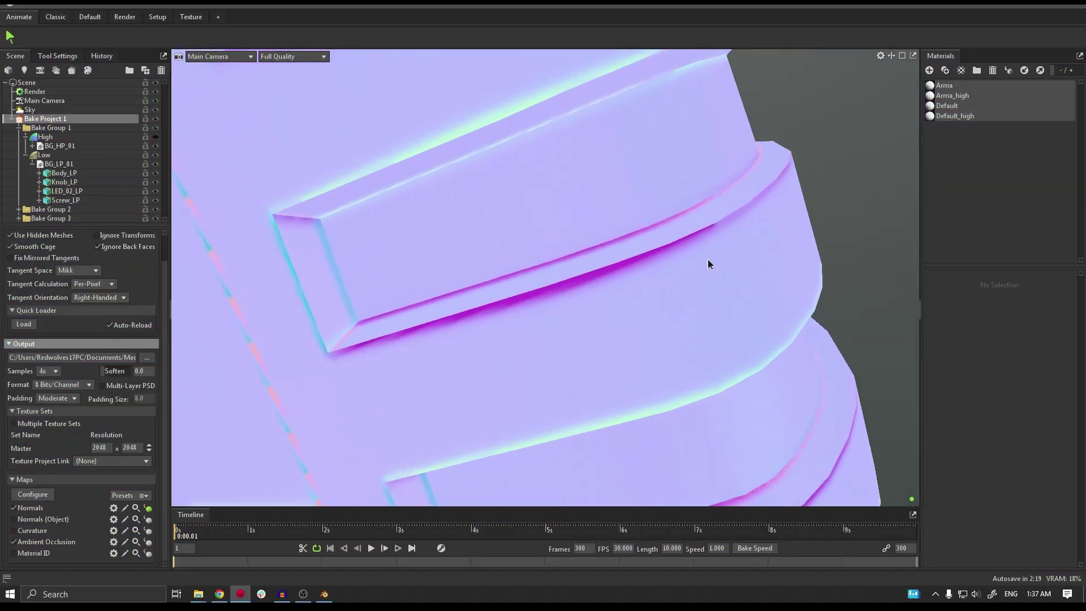
left_click_drag(699, 253, 565, 322)
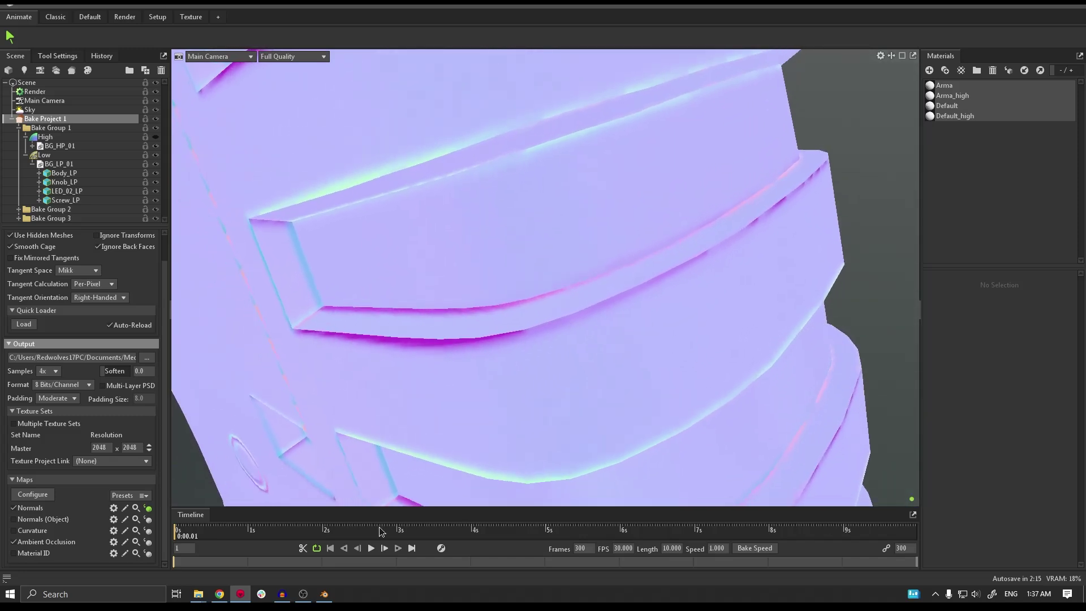
left_click(325, 594)
middle_click_drag(542, 331, 463, 267)
- Slide the first few grip band vertices slightly so they follow the high-poly bevels
middle_click_drag(417, 368, 589, 284)
key("g")
left_click(567, 293)
left_click(435, 332)
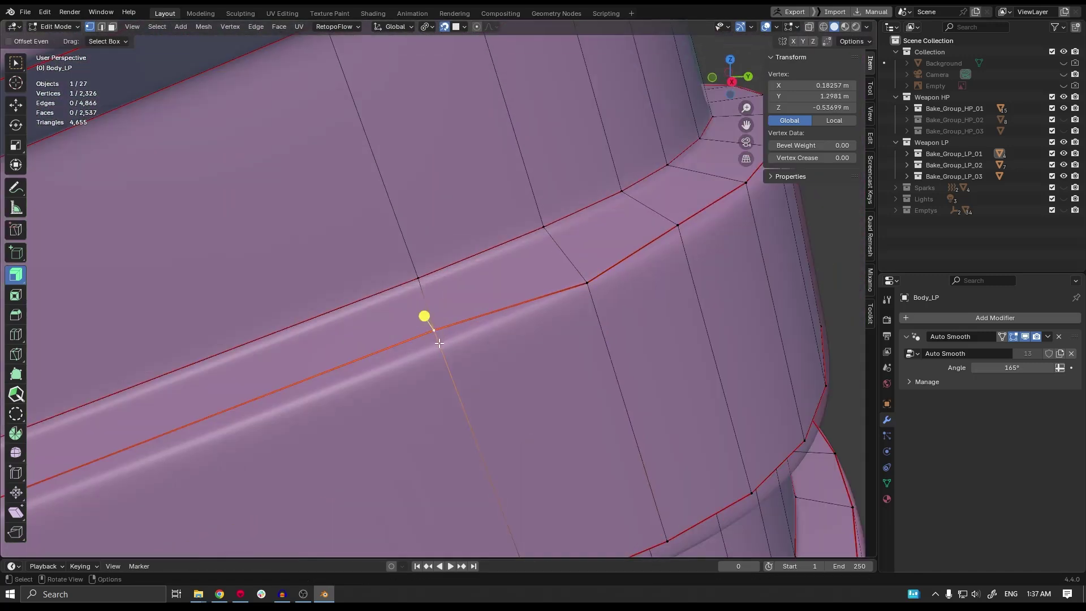
key("g")
left_click(439, 343)
middle_click_drag(439, 343, 521, 332)
left_click(616, 288)
key("g")
left_click(617, 288)
- Nudge the remaining band and corner vertices into place, then return to Marmoset Toolbag
middle_click_drag(617, 289, 460, 332)
key("g")
left_click(590, 304)
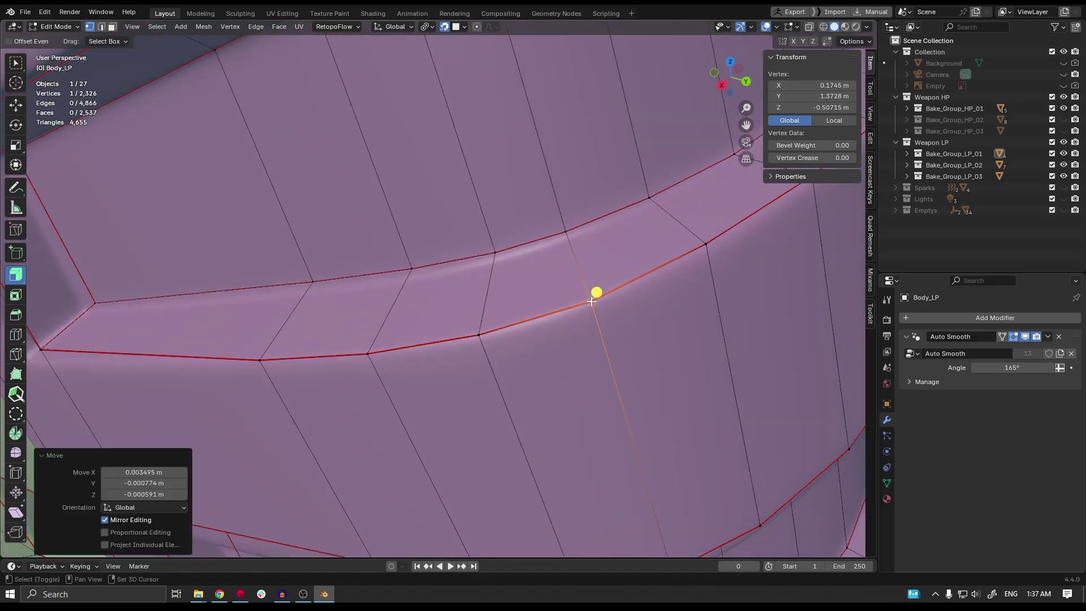
middle_click_drag(593, 296, 504, 283)
key("g")
left_click(489, 257)
key("g")
left_click(521, 340)
middle_click_drag(521, 339, 447, 346)
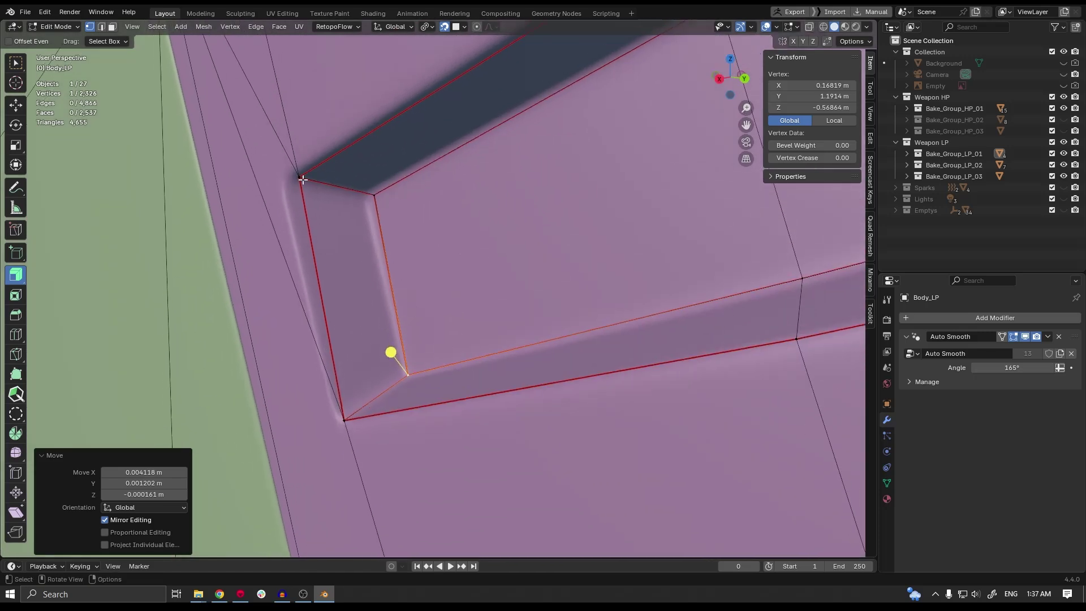
left_click_drag(302, 179, 287, 180)
left_click_drag(373, 195, 367, 192)
key("alt+Tab")
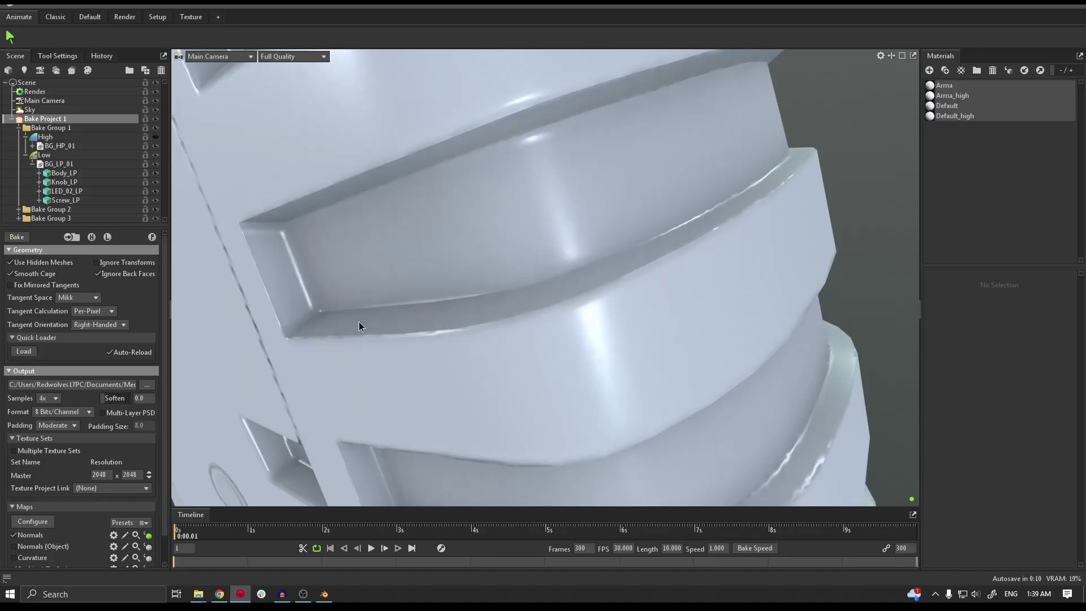
- Preview the Normals map and orbit to check the shading on the corrected grip bands
left_click(148, 536)
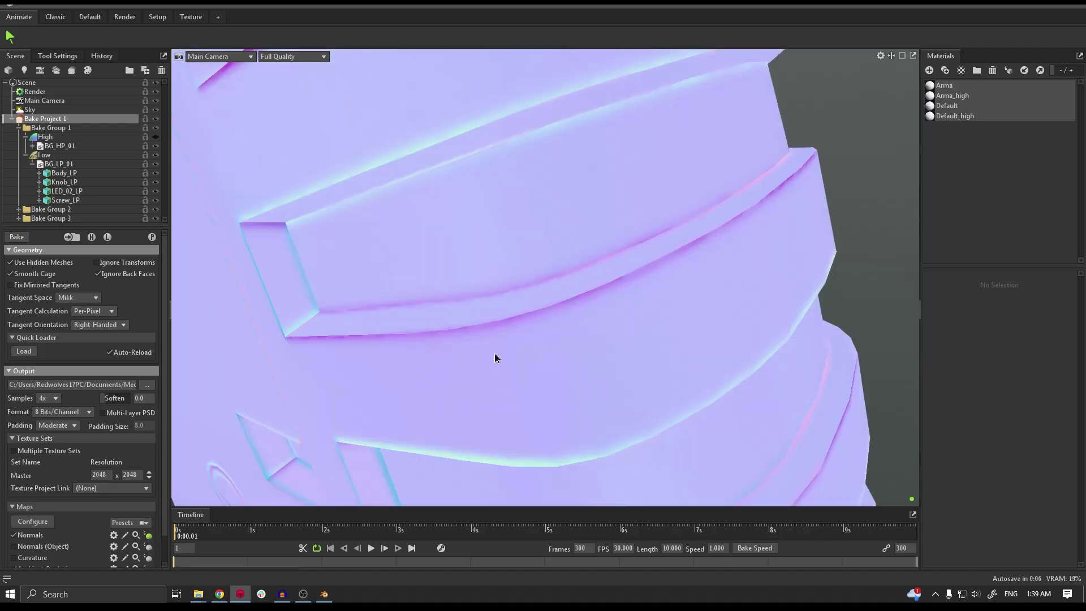
mouse_move(499, 360)
left_mouse_down()
mouse_move(488, 384)
mouse_move(490, 374)
left_mouse_up()
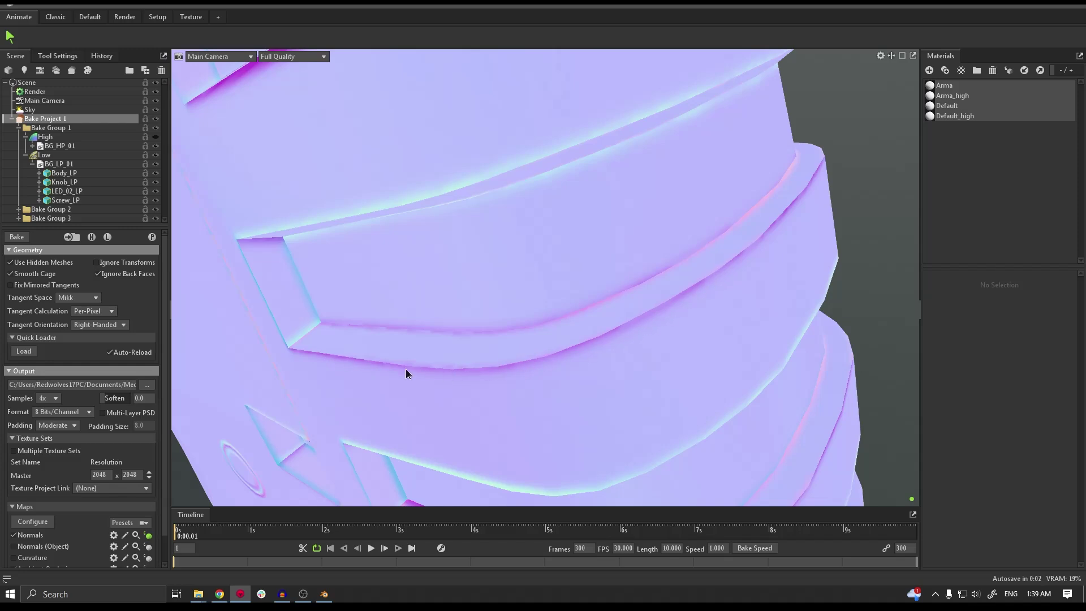
left_click_drag(405, 373, 410, 342)
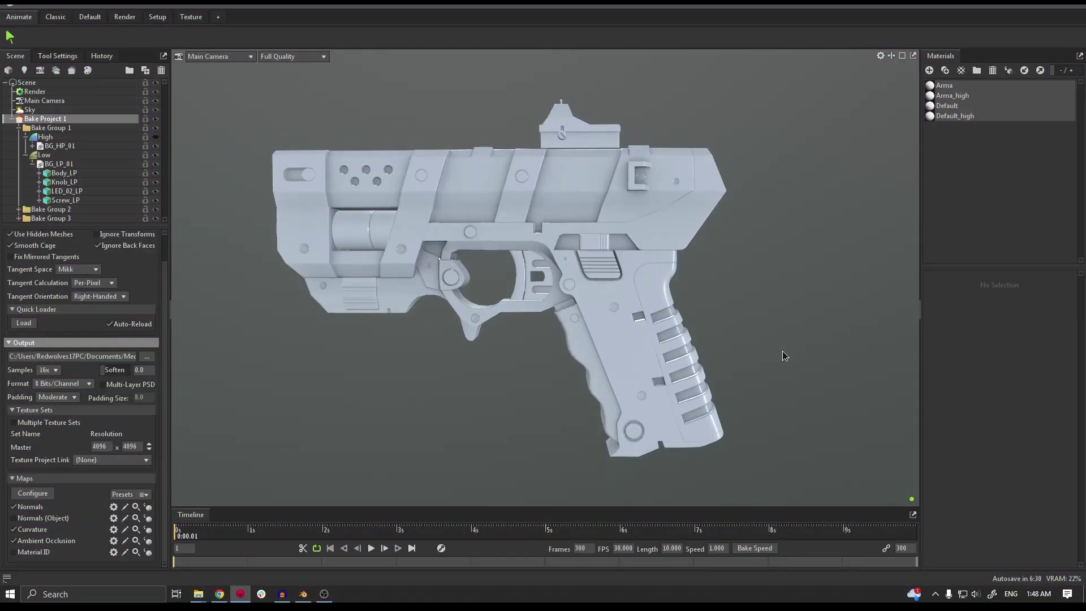
- Preview the Curvature map, zooming and orbiting closely around the grip bands
left_click(148, 530)
scroll(682, 353, "up", 8)
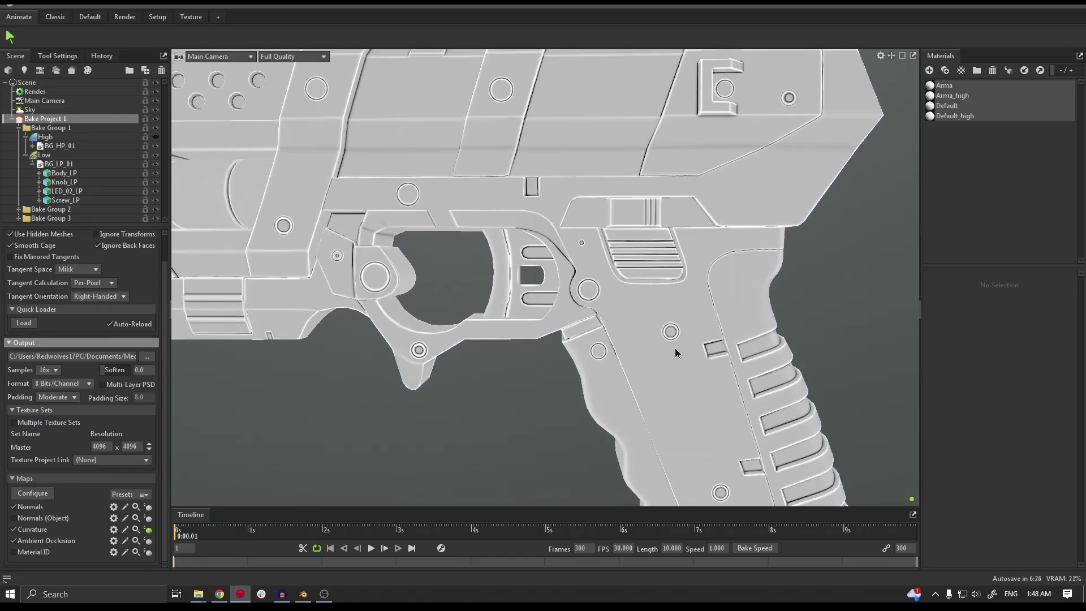
scroll(493, 304, "up", 6)
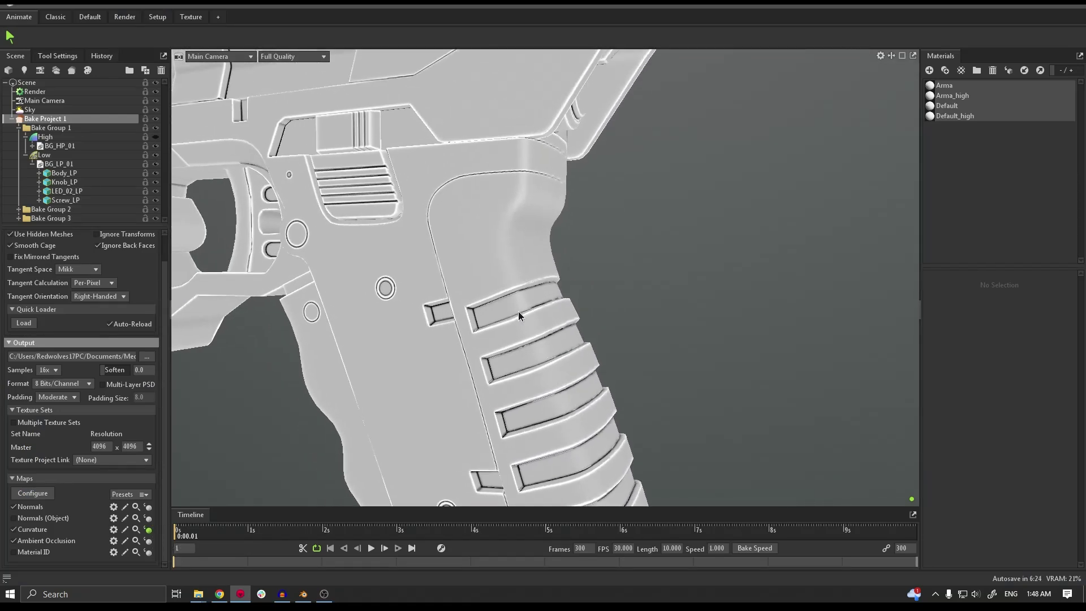
scroll(584, 382, "up", 6)
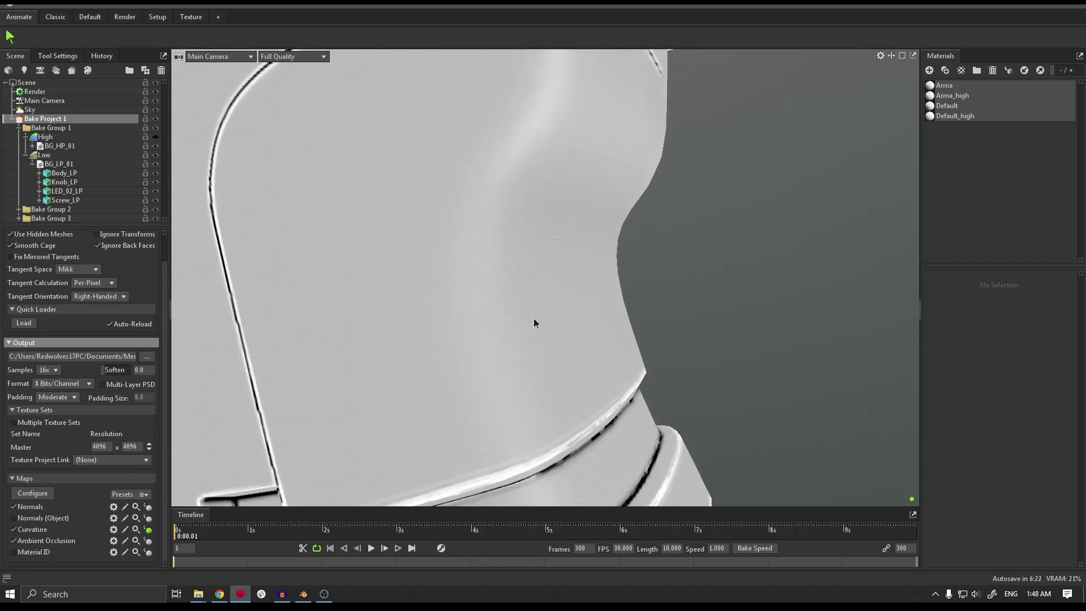
scroll(552, 349, "up", 4)
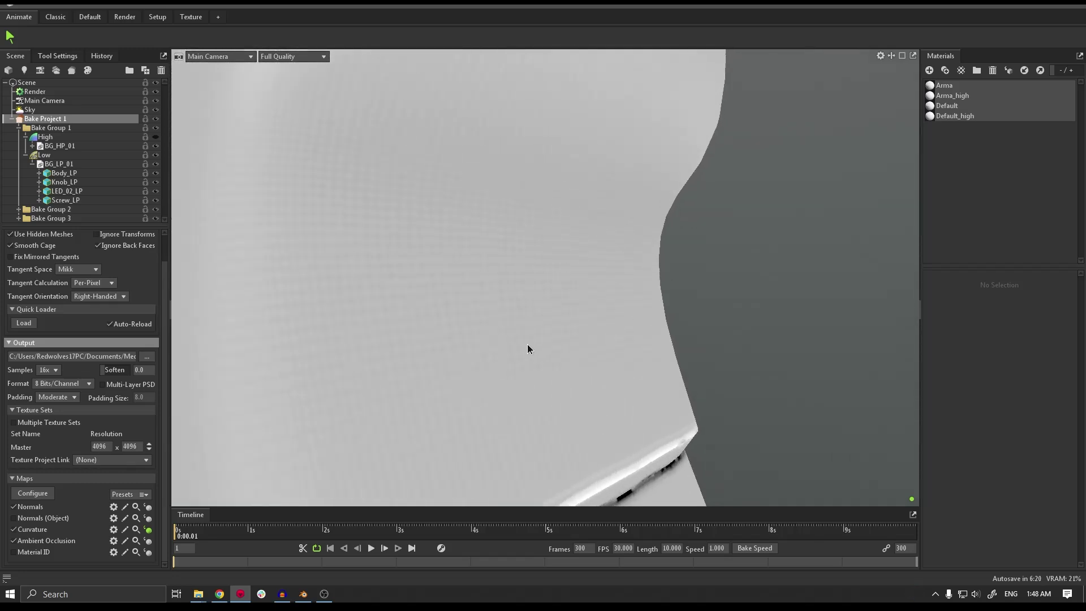
scroll(586, 347, "down", 6)
scroll(536, 382, "down", 8)
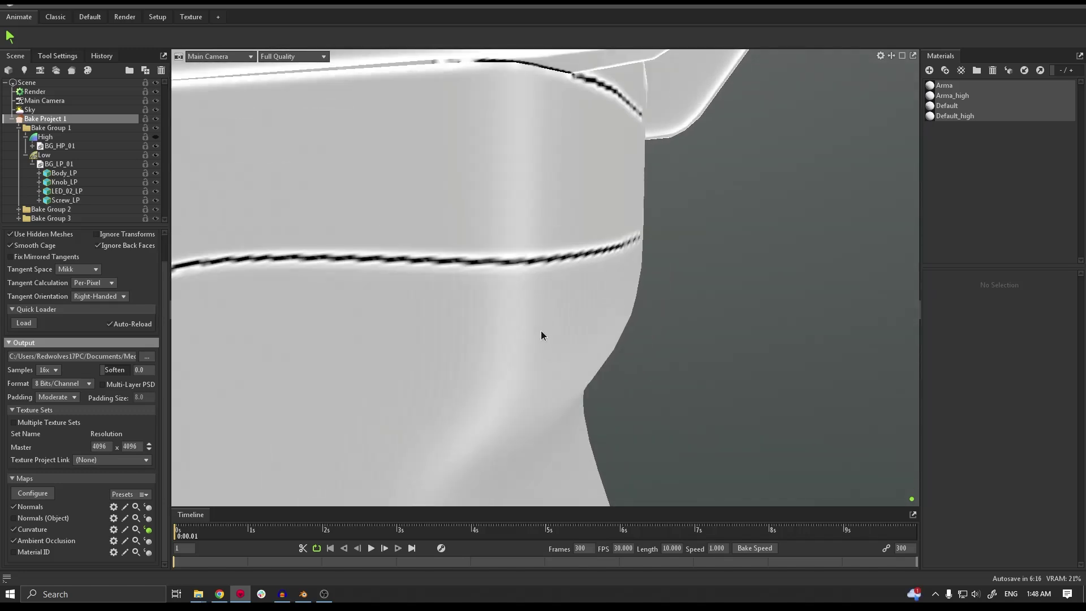
left_click_drag(531, 294, 572, 327)
- In Blender, apply Shade Smooth to the high-poly grip back
left_click(304, 594)
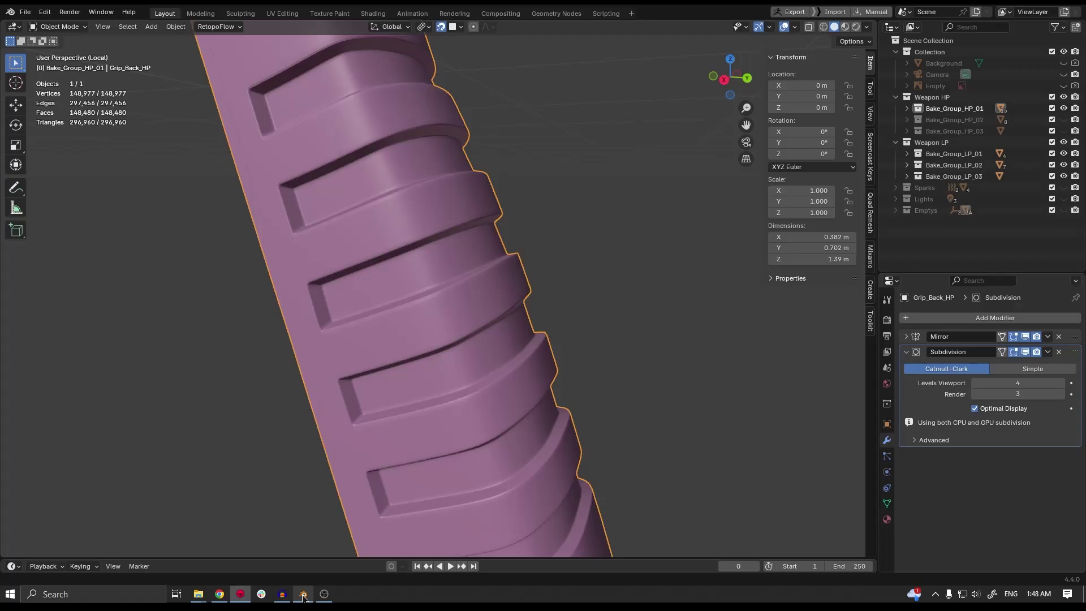
scroll(486, 343, "up", 6)
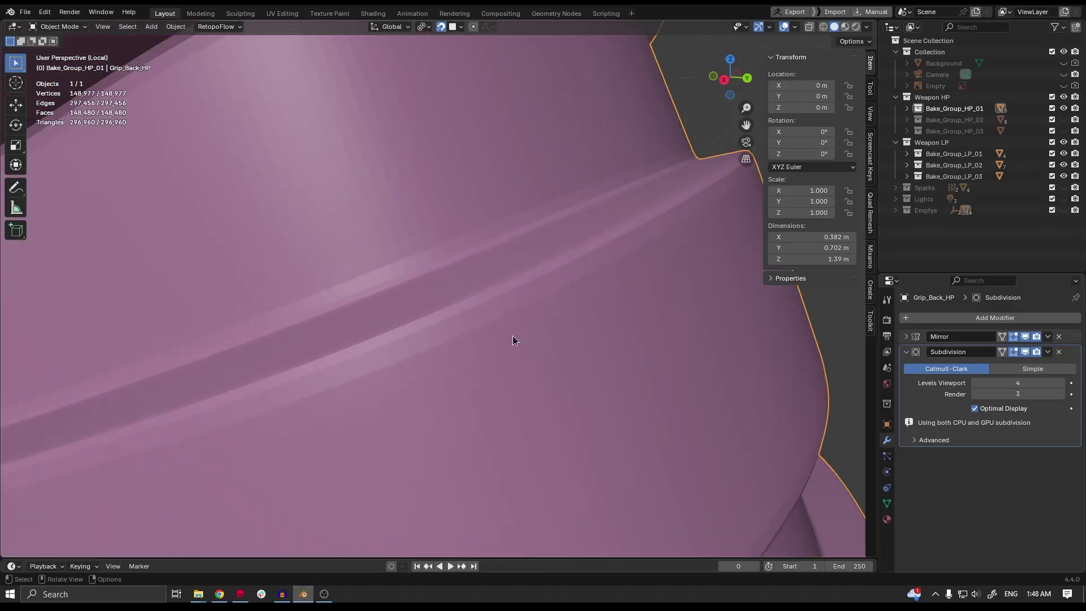
right_click(532, 344)
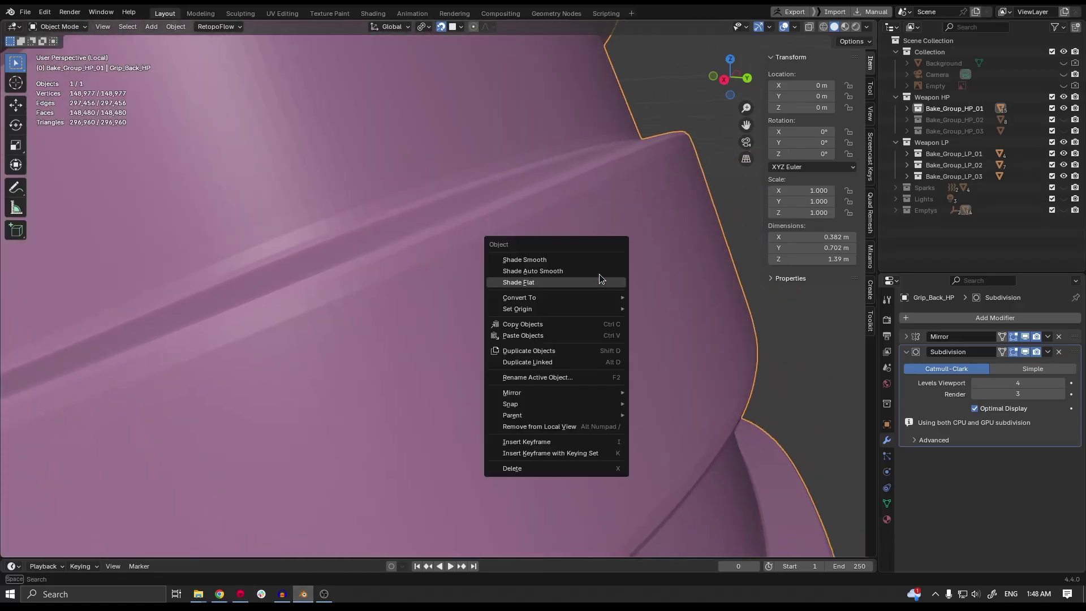
left_click(598, 261)
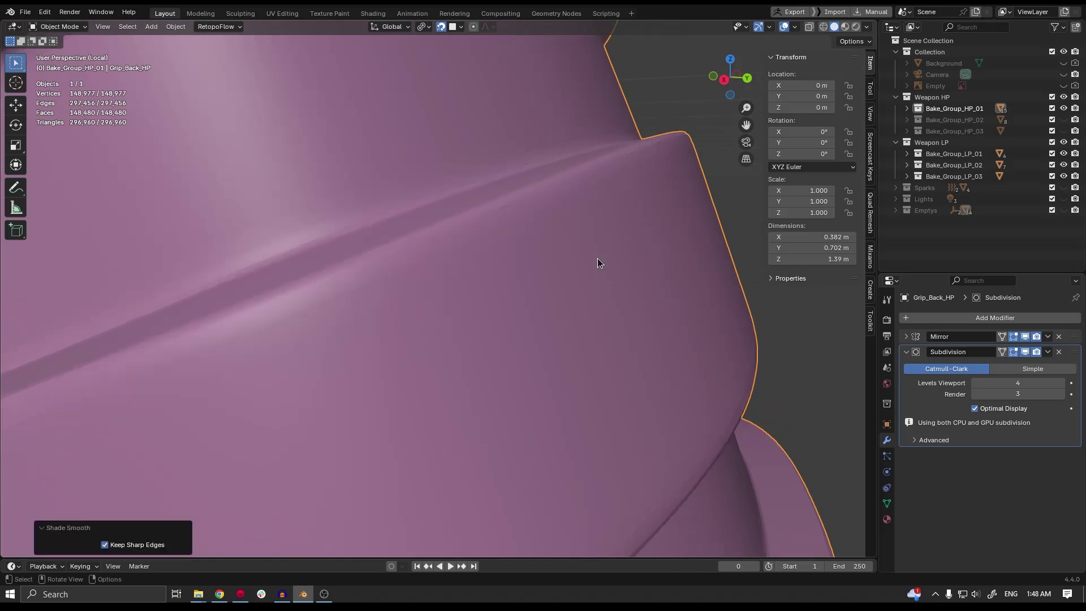
- Compare briefly with Shade Flat, then restore Shade Smooth and inspect the grip
right_click(597, 258)
left_click(593, 282)
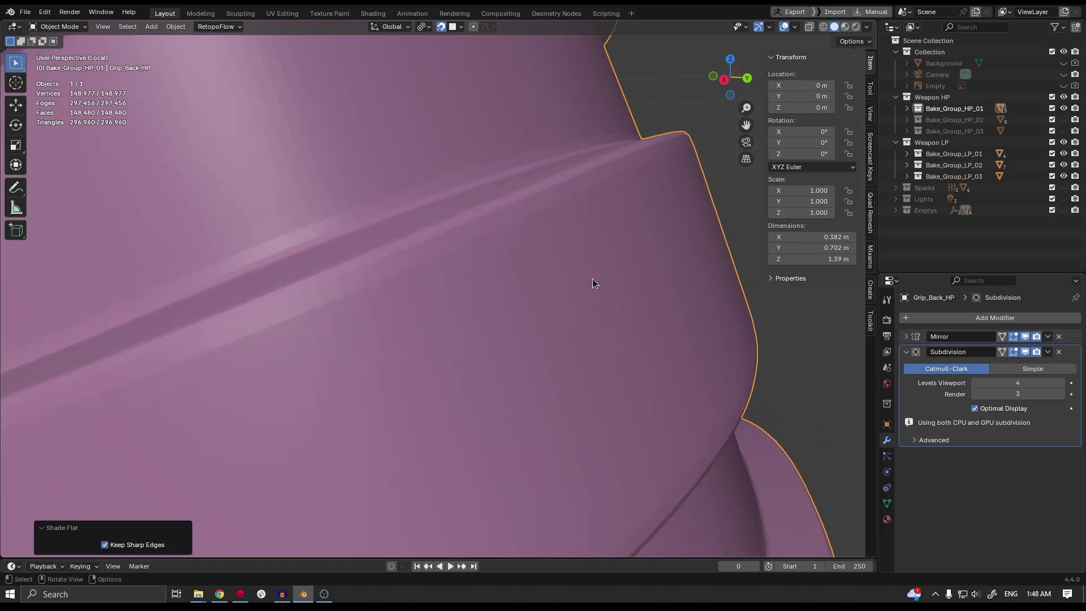
right_click(593, 278)
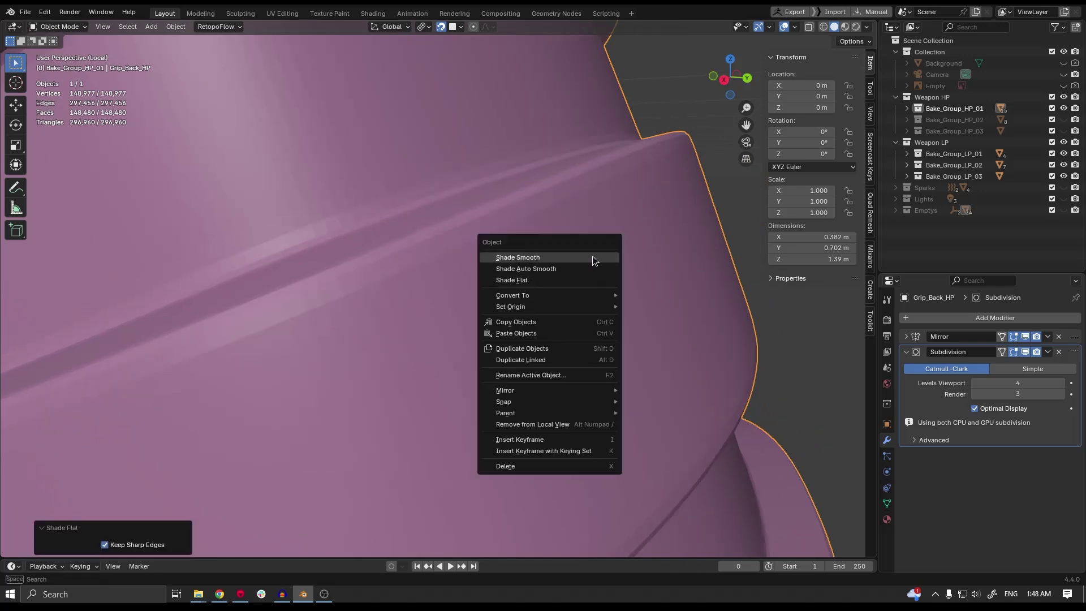
left_click(593, 259)
mouse_move(598, 276)
middle_mouse_down()
mouse_move(618, 276)
mouse_move(534, 293)
mouse_move(511, 286)
mouse_move(579, 280)
middle_mouse_up()
scroll(571, 283, "down", 5)
- Select the first high-poly bake group's objects and export them as FBX over BG_HP_01.fbx
right_click(939, 118)
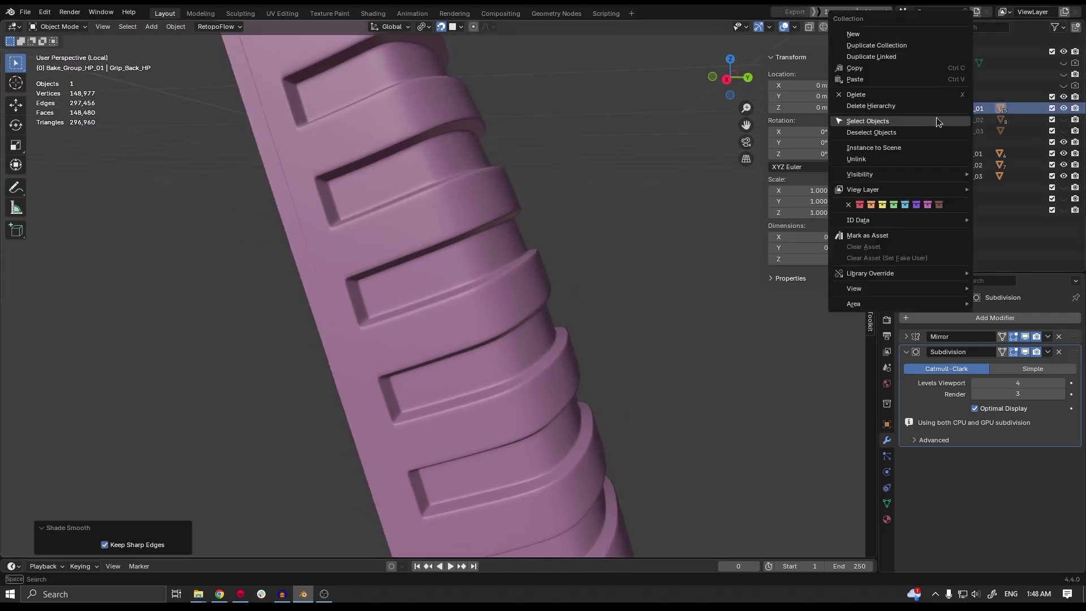
left_click(928, 117)
left_click(25, 11)
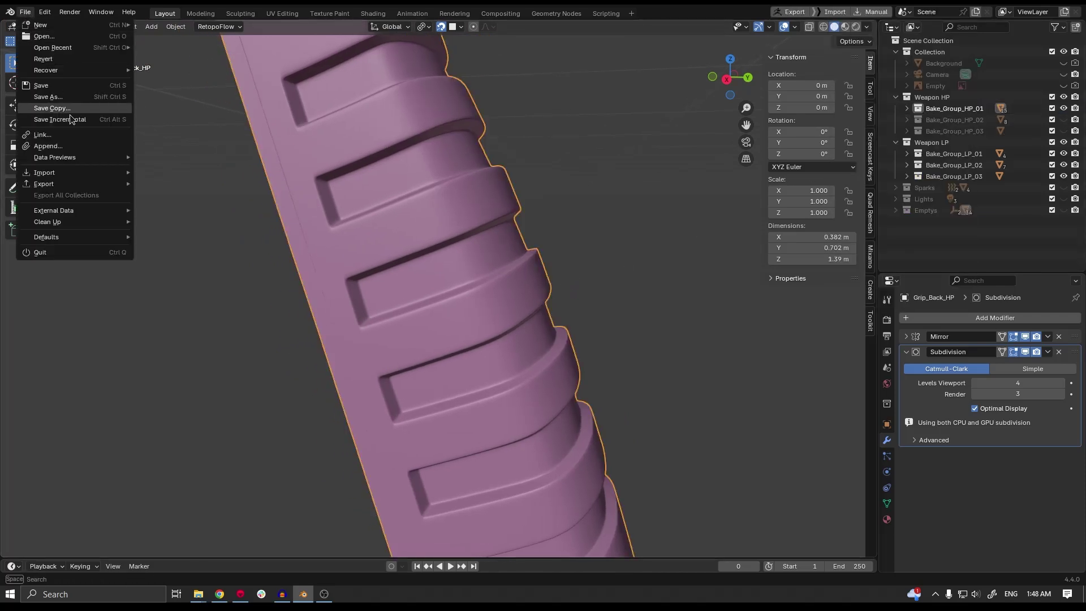
mouse_move(72, 184)
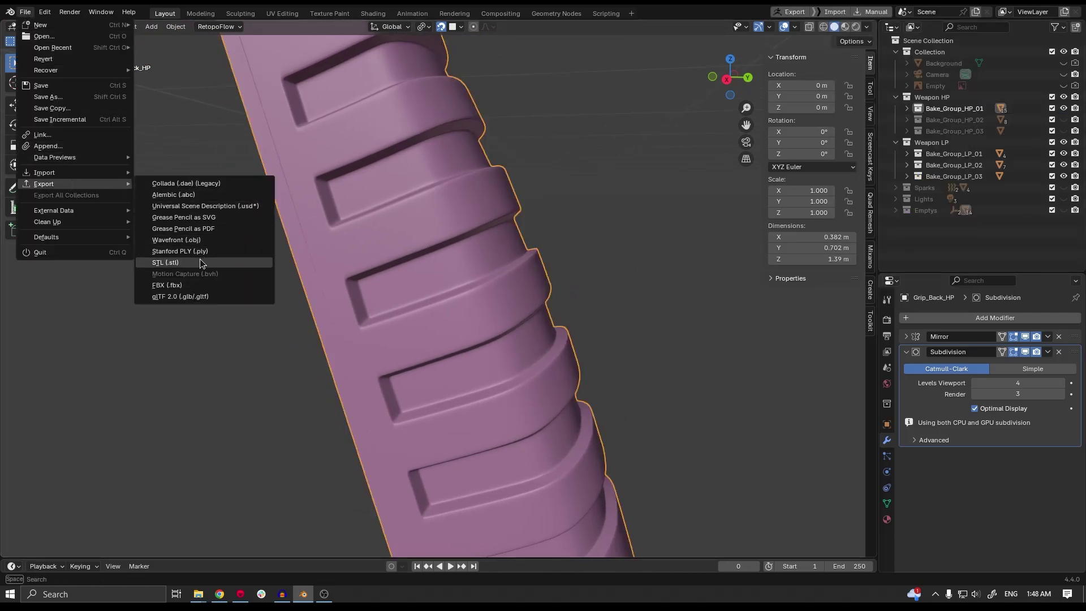
left_click(199, 284)
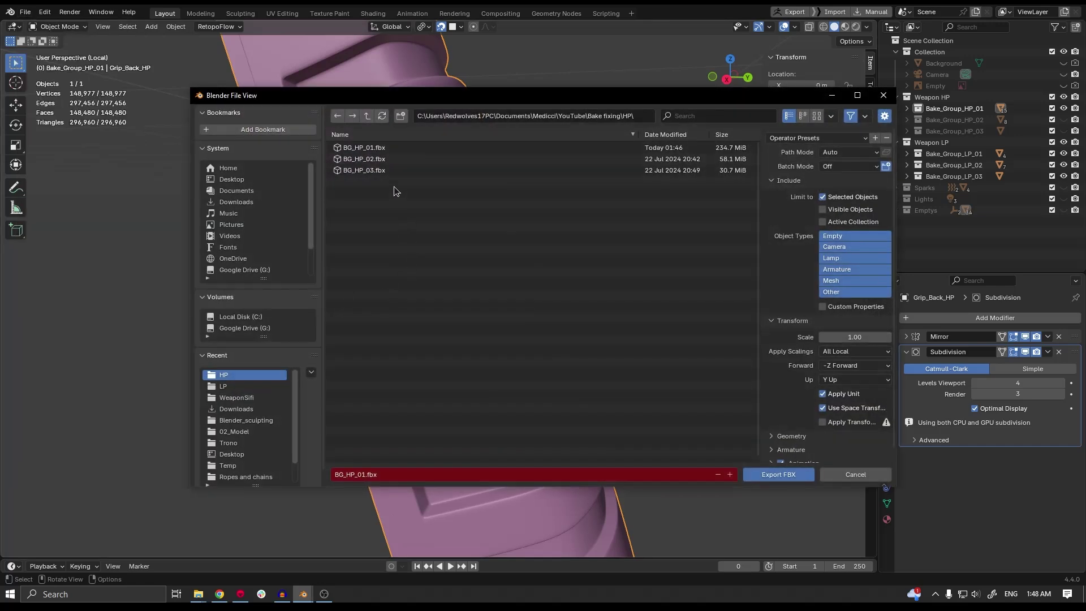
left_click(389, 148)
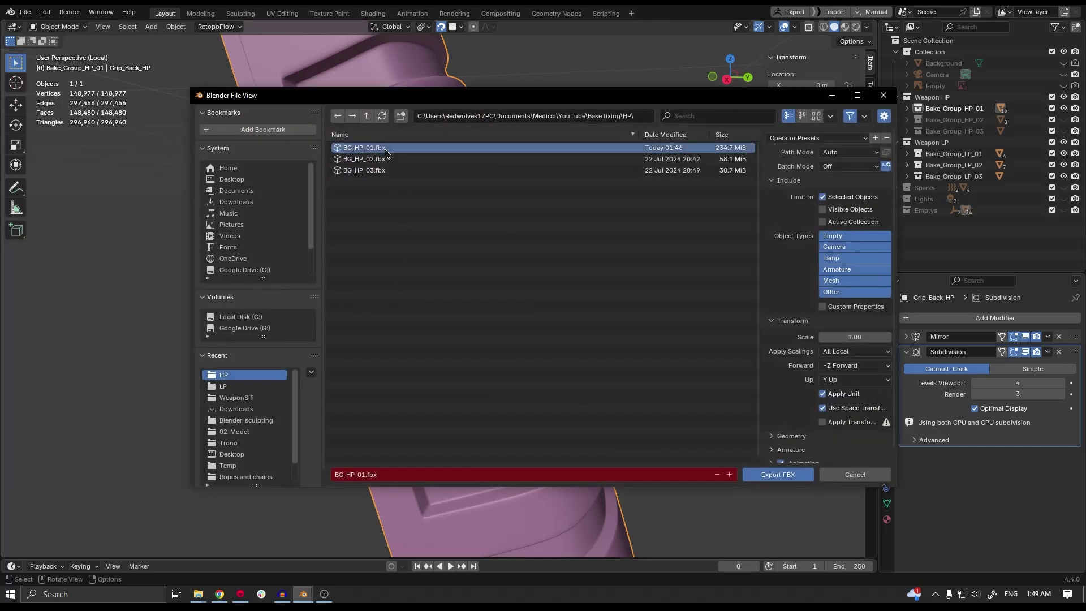
left_click(781, 475)
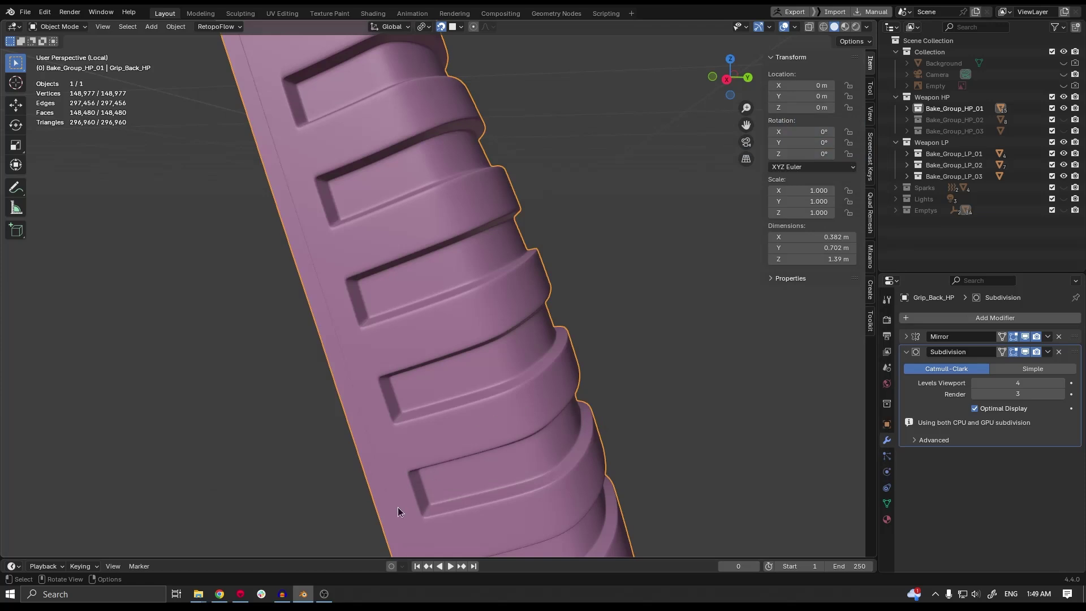
- In Marmoset Toolbag, frame the pistol and preview the baked normal map around the knob
left_click(241, 595)
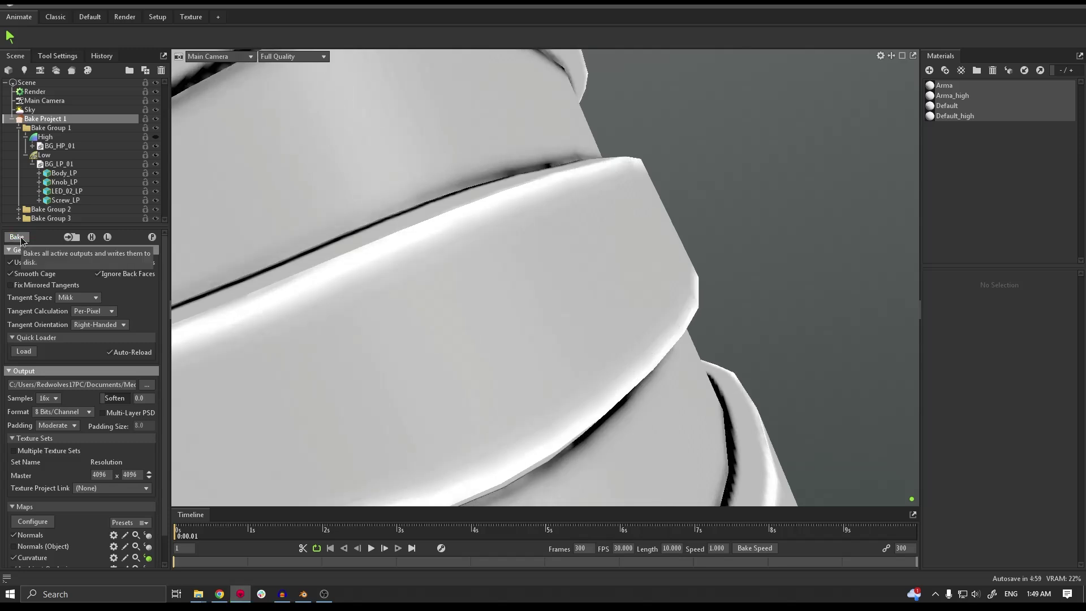
left_click_drag(524, 343, 524, 293)
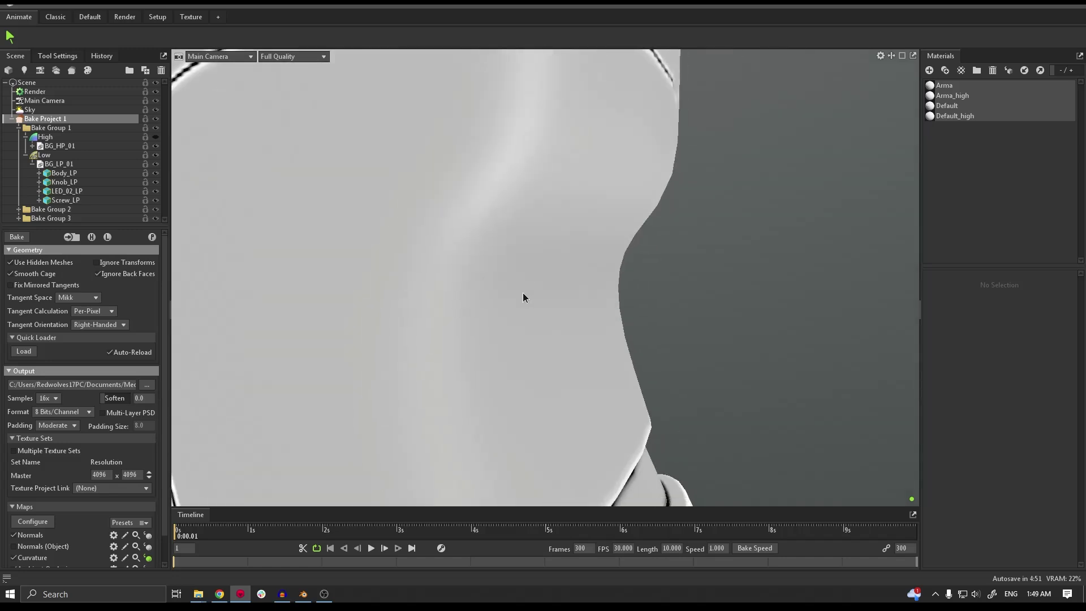
key("f")
middle_click_drag(501, 311, 606, 304)
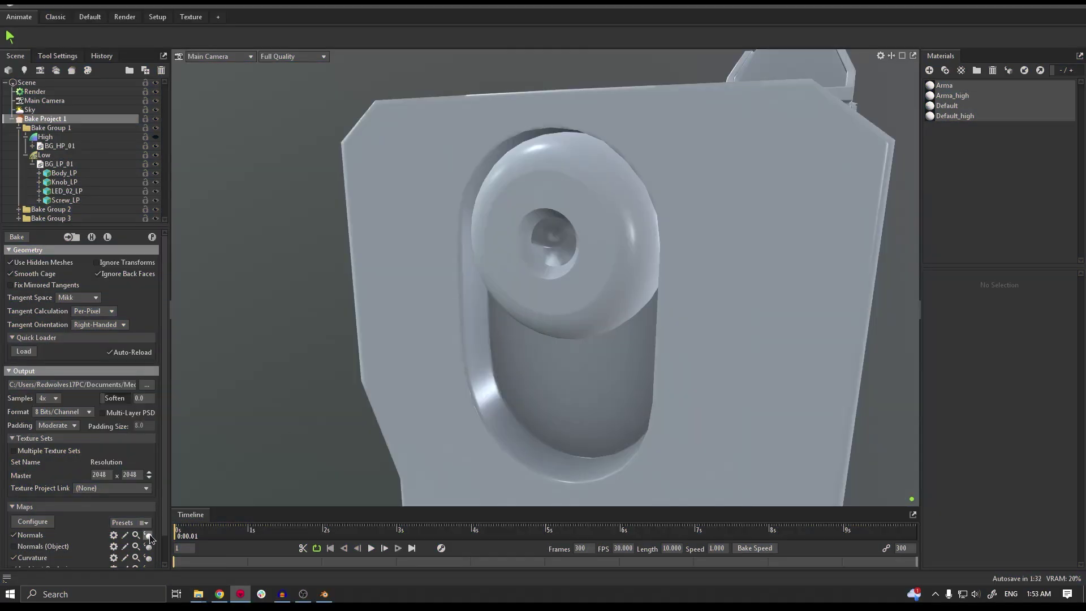
left_click(148, 535)
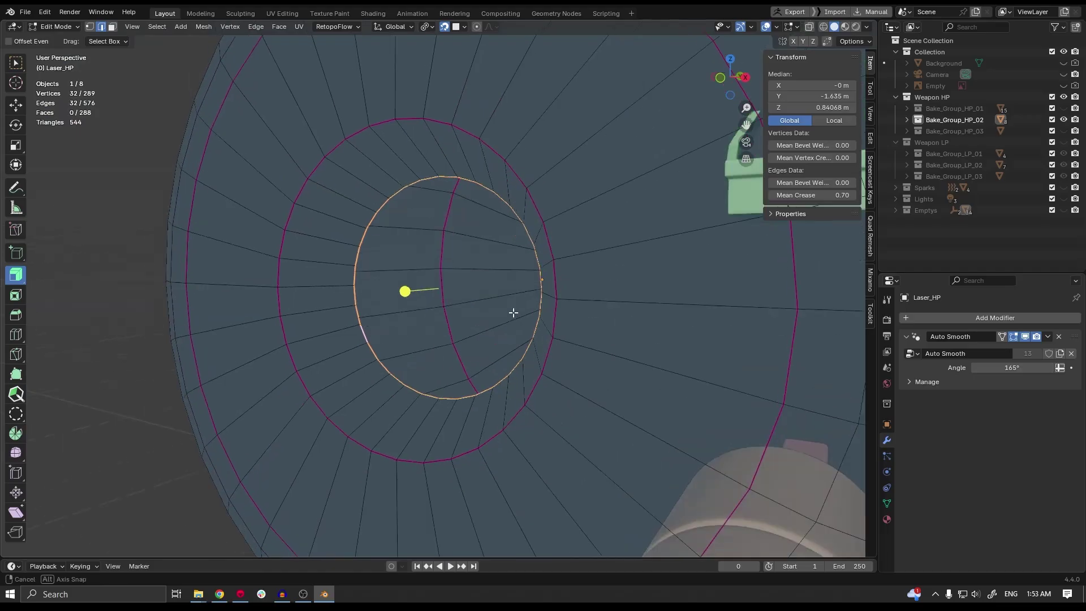
middle_click_drag(498, 334, 542, 321)
- Extrude the Laser_HP ring, scale it inward to 0.725, merge it At Center, and exit Edit Mode
key("e")
key("s")
left_click(583, 327)
key("m")
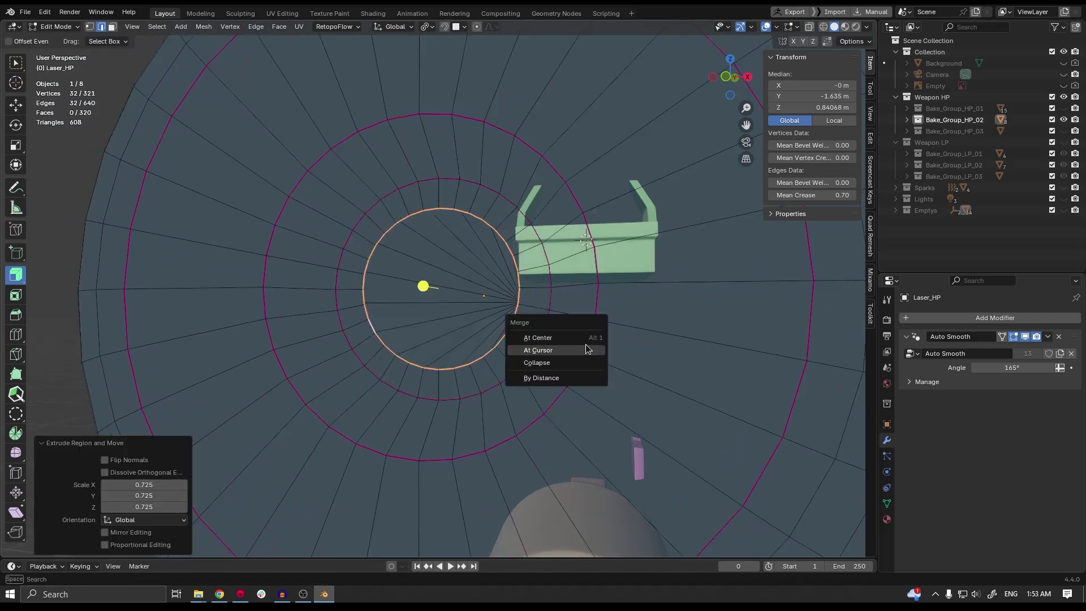
left_click(565, 338)
middle_click_drag(572, 334, 522, 353)
scroll(522, 354, "down", 3)
key("Tab")
scroll(527, 332, "down", 5)
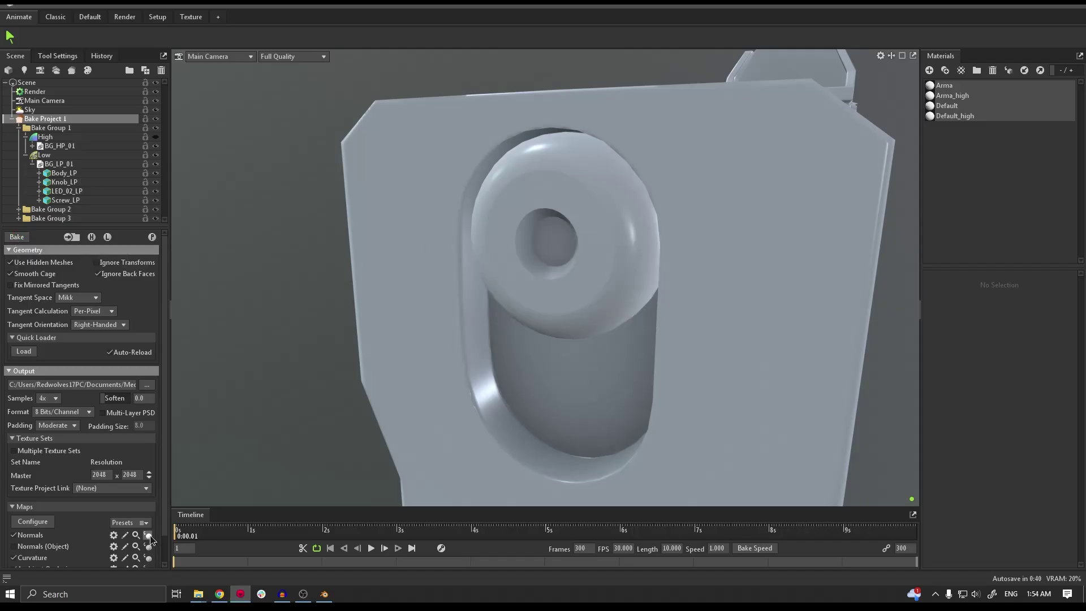
- Toggle the Normals preview on the knob, then preview the barrel's Curvature bake
left_click(149, 535)
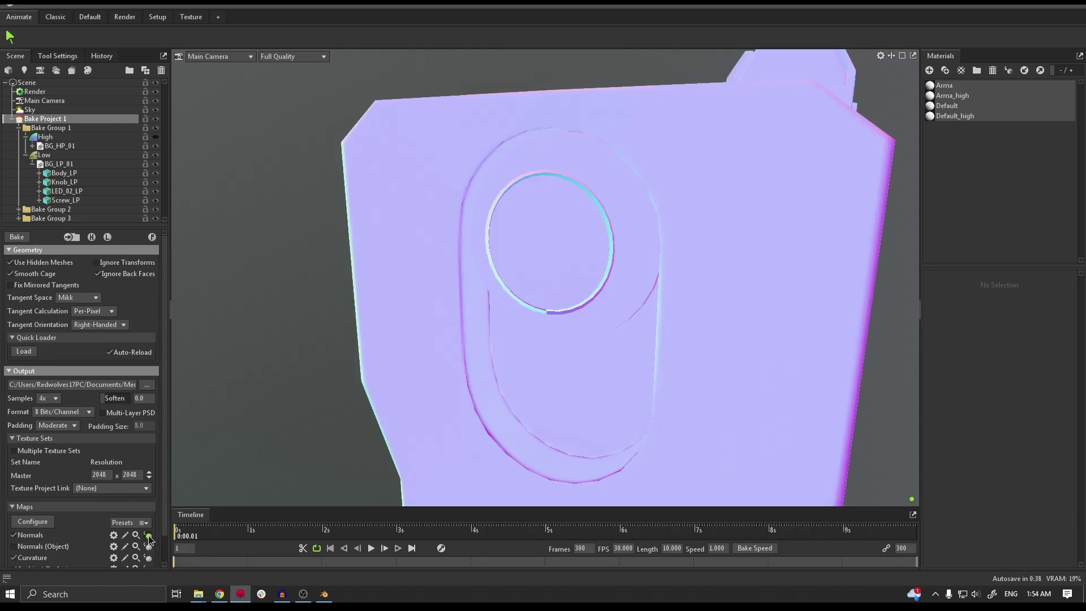
left_click(148, 535)
left_click_drag(481, 430, 501, 355)
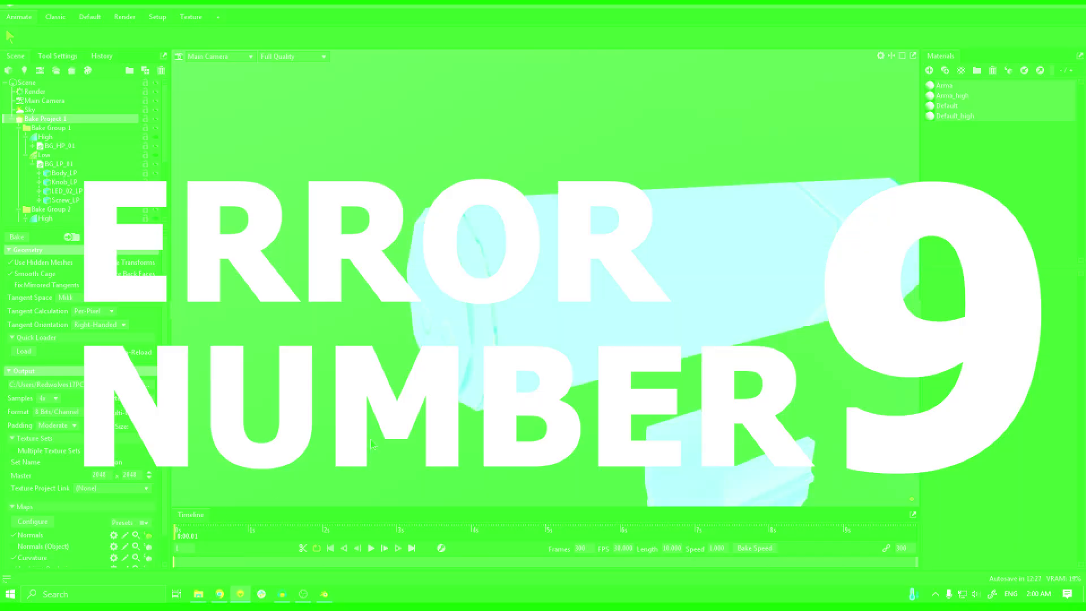
left_click_drag(372, 446, 532, 346)
left_click(148, 559)
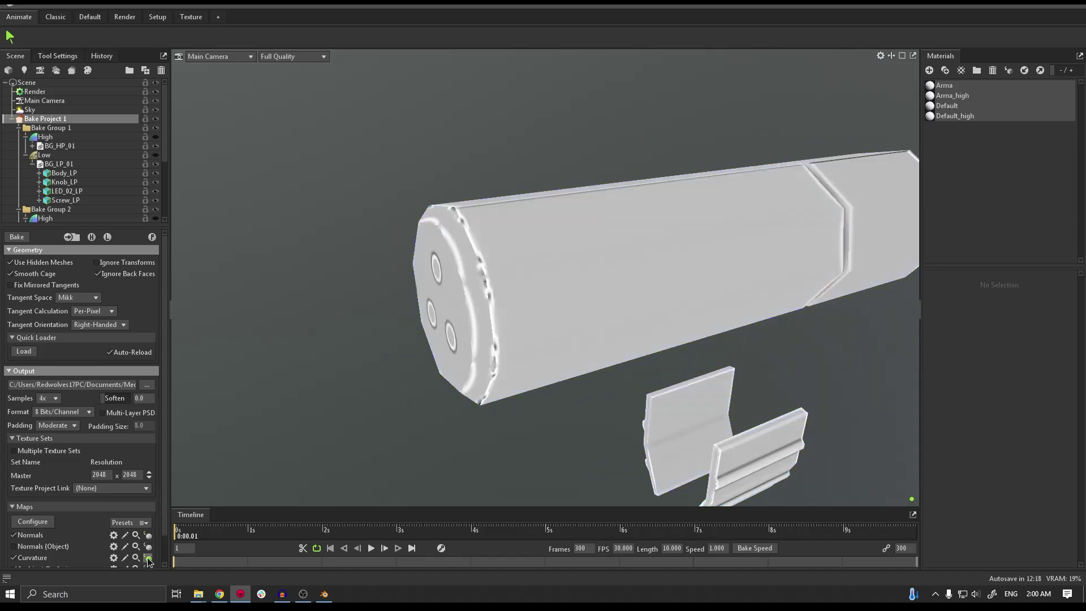
left_click_drag(440, 430, 459, 432)
- In Blender, inspect Canon_LP's mesh in Edit Mode, reselect all, and return to Object Mode
key("alt+Tab")
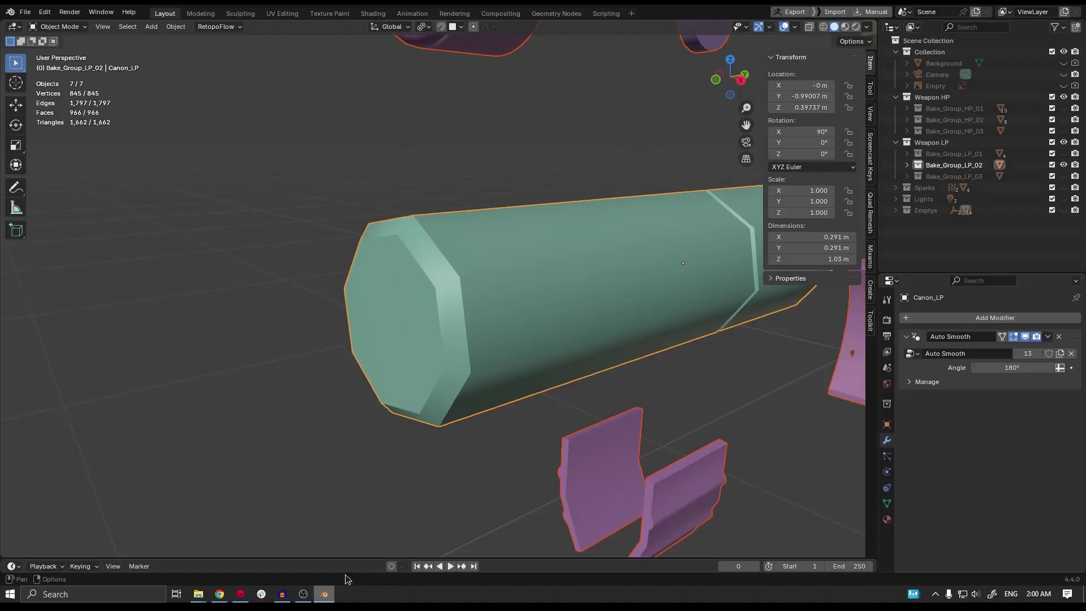
scroll(503, 332, "down", 2)
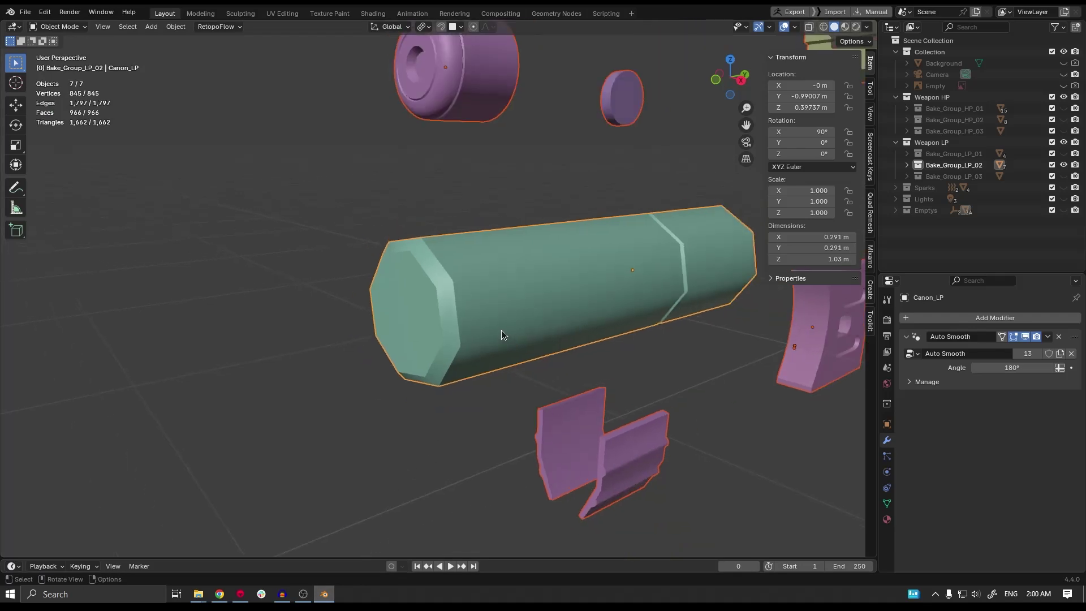
key("Tab")
scroll(502, 329, "up", 2)
scroll(488, 384, "down", 3)
key("alt+a")
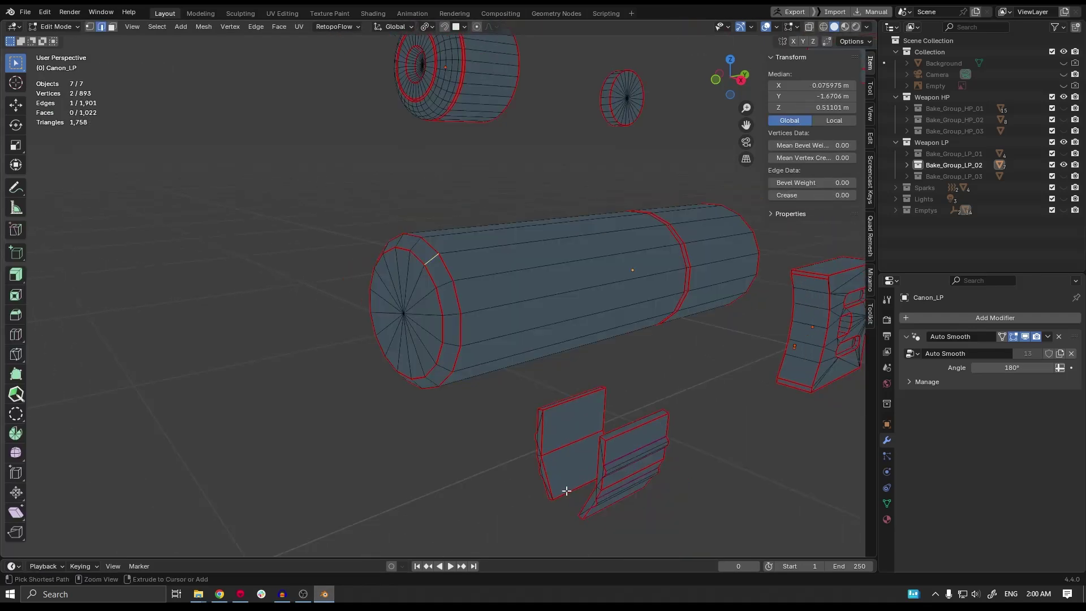
key("a")
key("Tab")
- Back in Marmoset Toolbag, preview the barrel's baked normal map from its end face
key("alt+Tab")
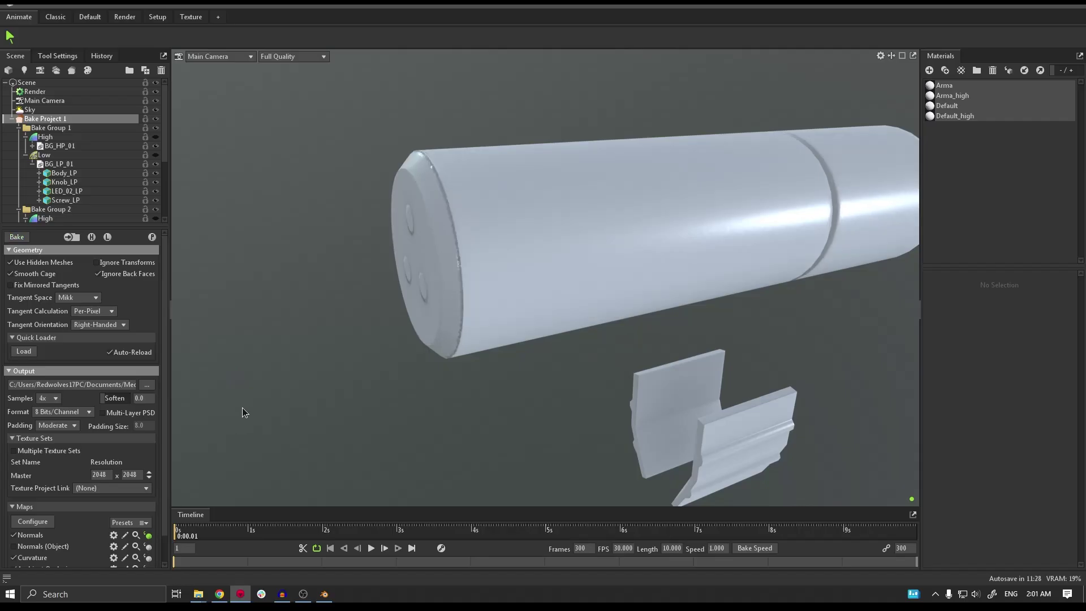
left_click(148, 536)
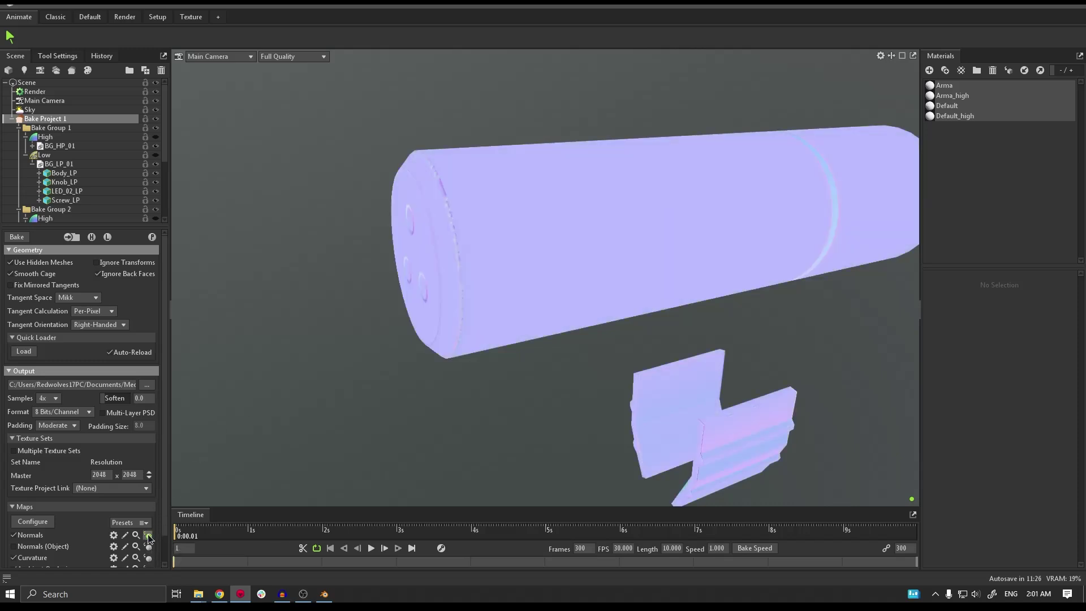
left_click_drag(237, 498, 515, 357)
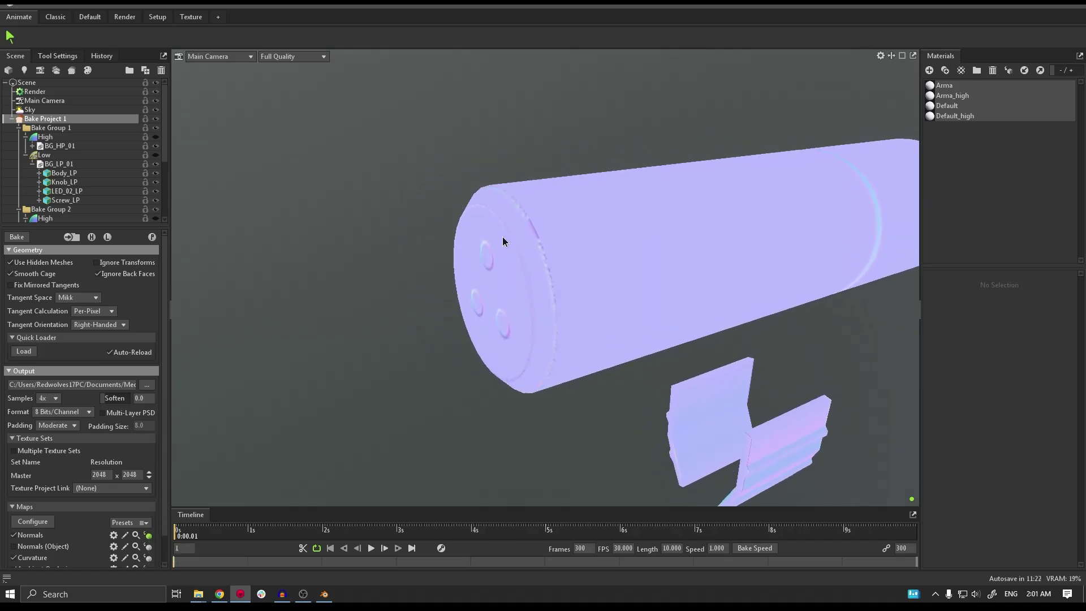
- Open the finished textured pistol scene and view it from above
left_click(532, 301)
left_click(46, 119)
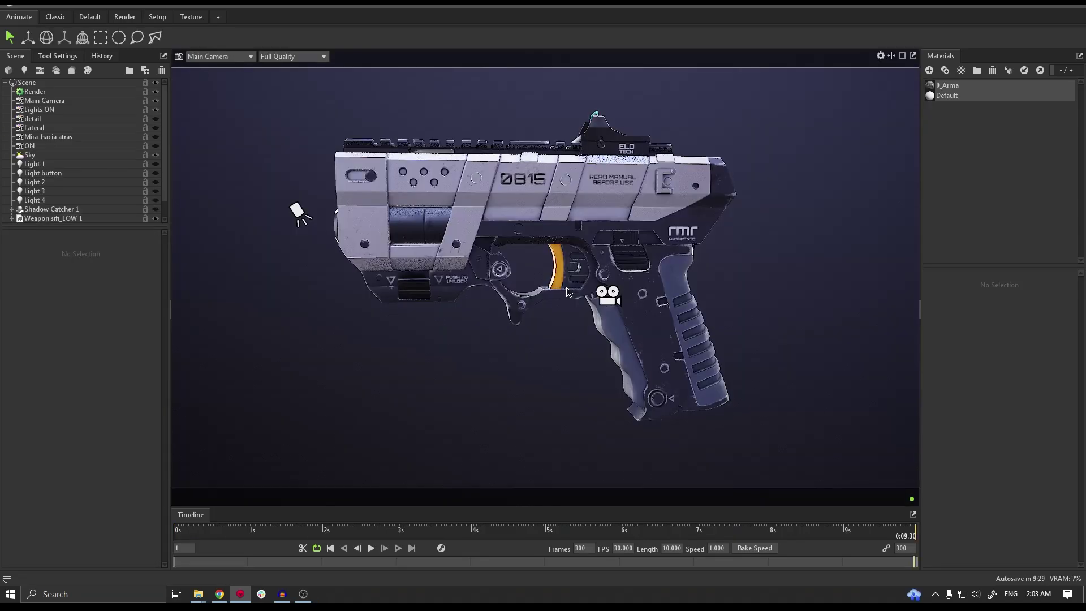
left_click_drag(567, 291, 444, 330)
- Play the lighting animation, pause at 0:07.01, and orbit so the muzzle faces the viewer
left_click(371, 548)
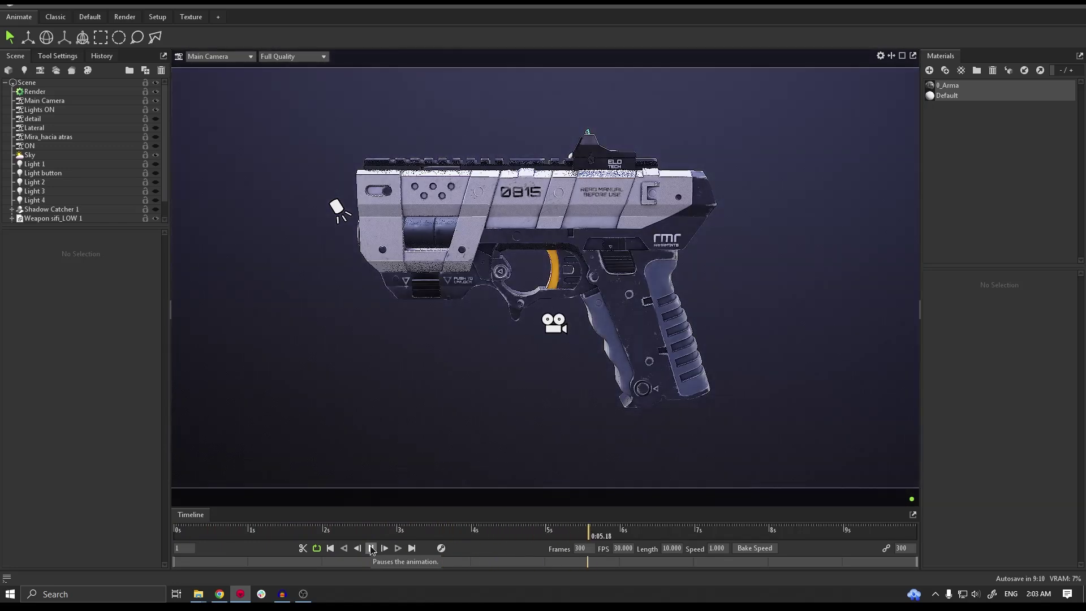
left_click(371, 548)
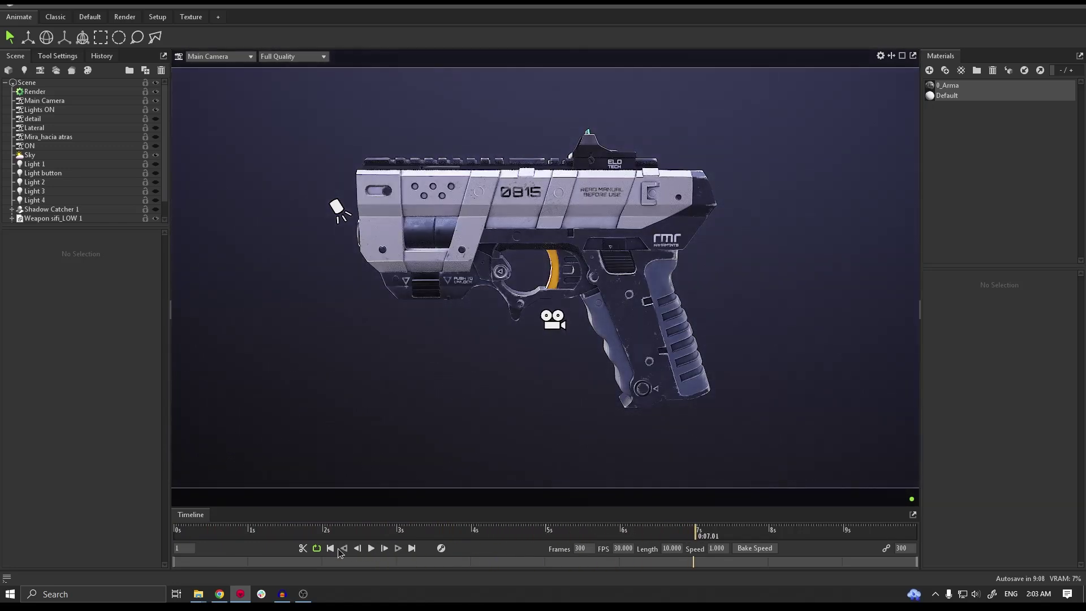
scroll(616, 329, "up", 6)
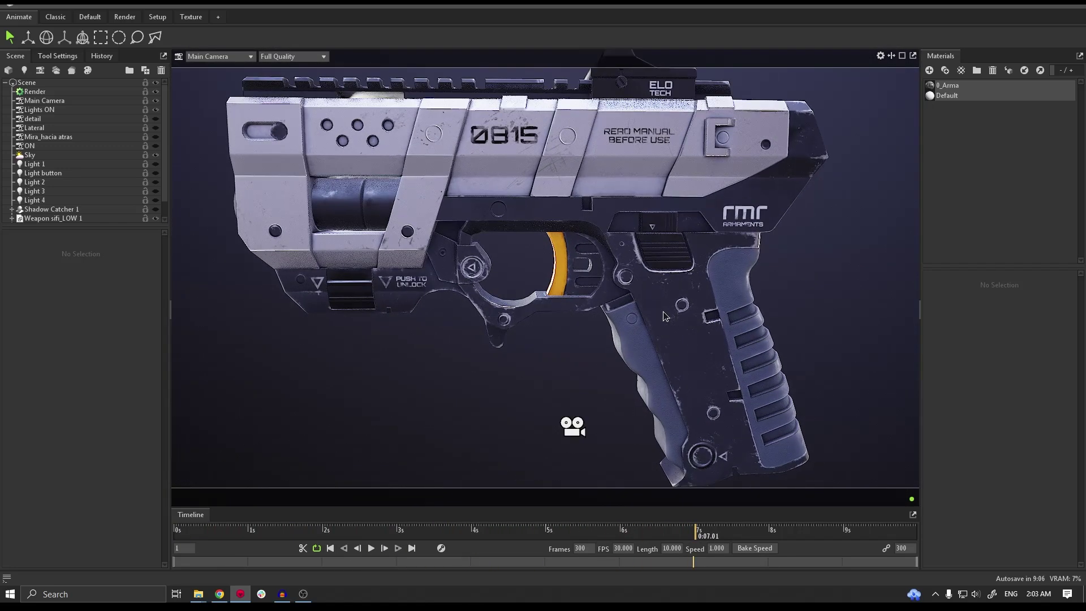
scroll(610, 306, "down", 6)
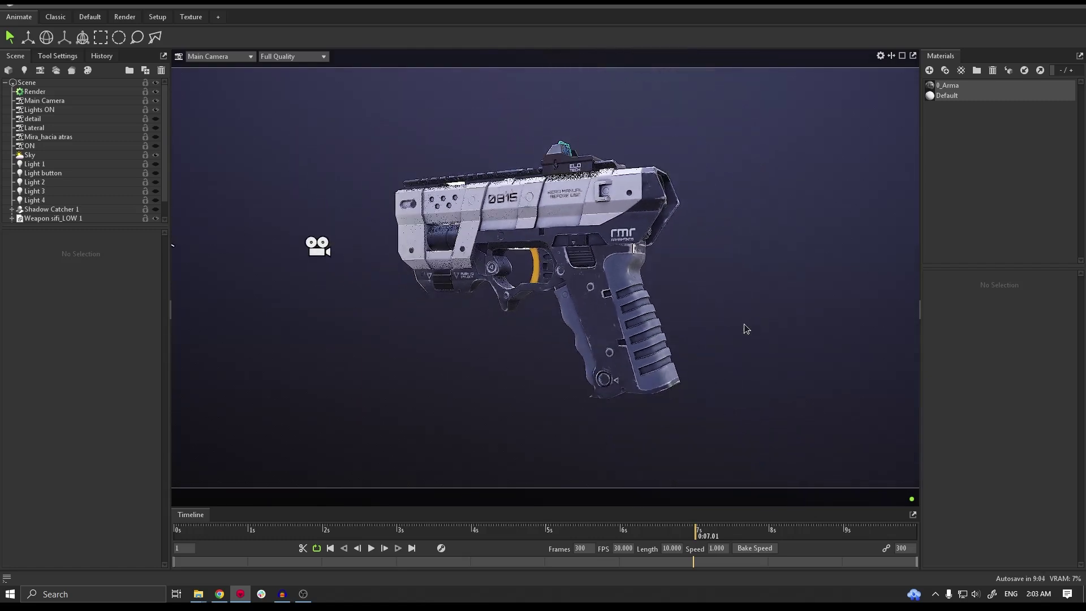
scroll(662, 327, "up", 6)
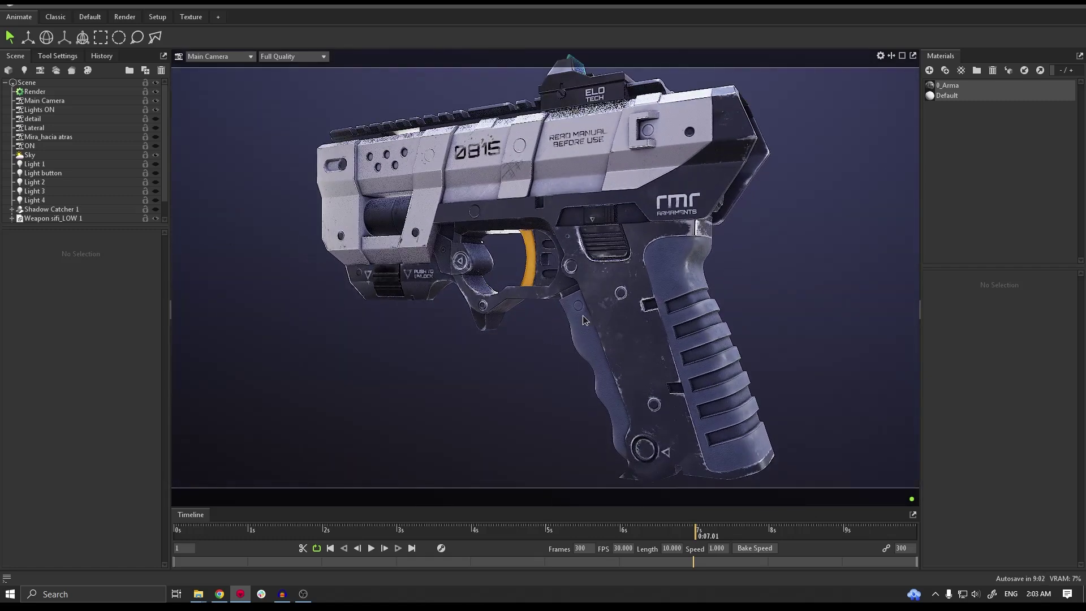
left_click_drag(646, 317, 701, 348)
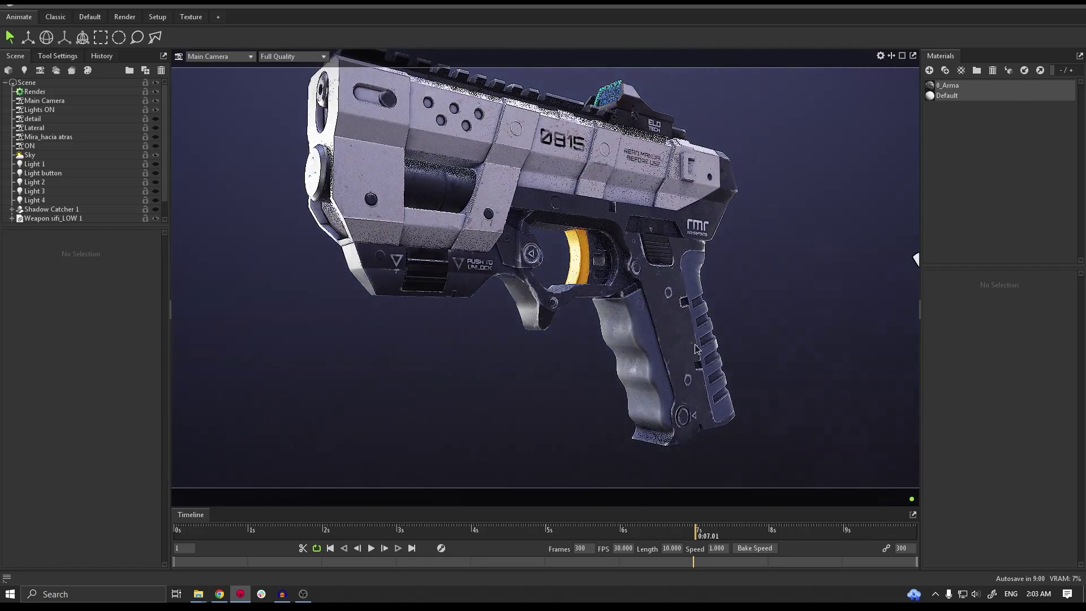